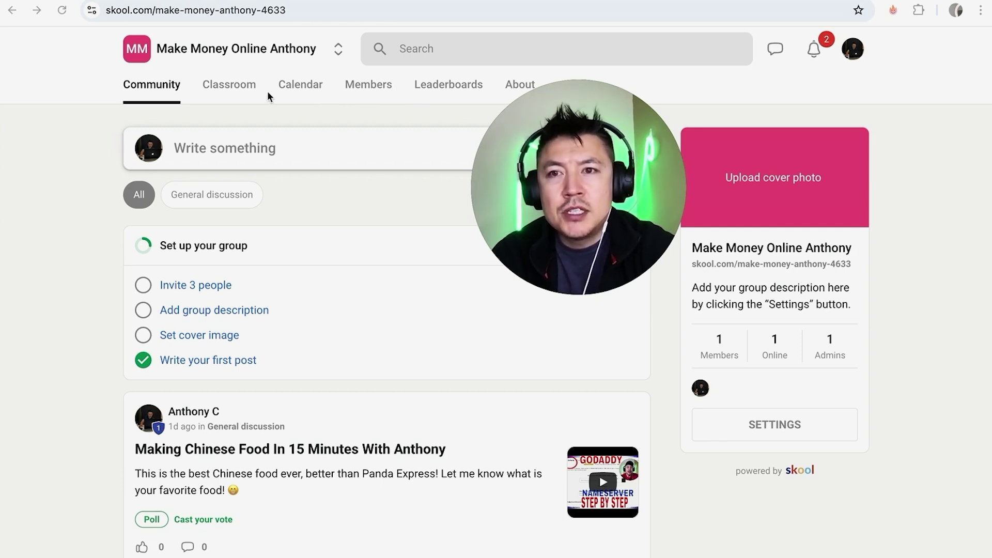
Step: Switch to the group's Classroom section
{"action": "left_click", "coordinate": [234, 84]}
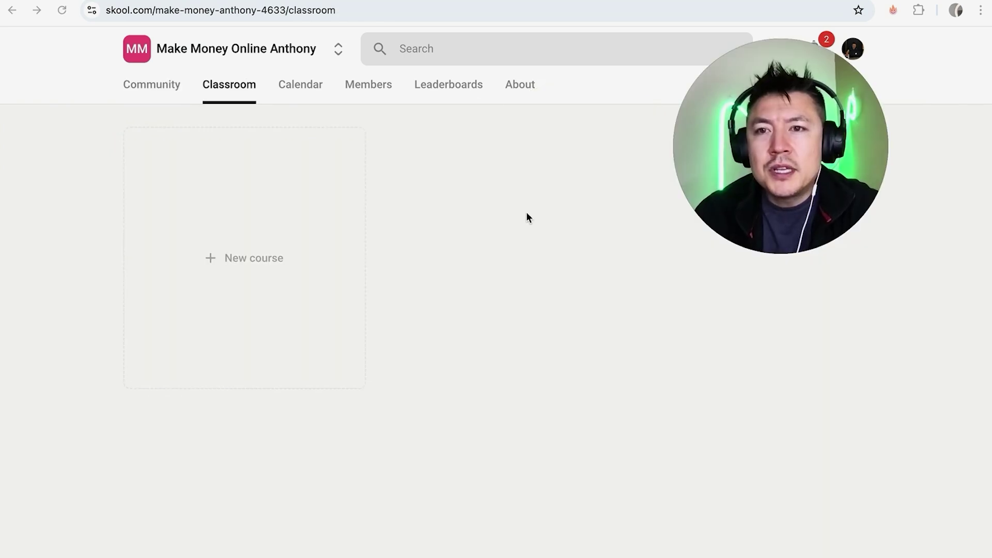
Step: Start a new course from the New course card
{"action": "left_click", "coordinate": [245, 256]}
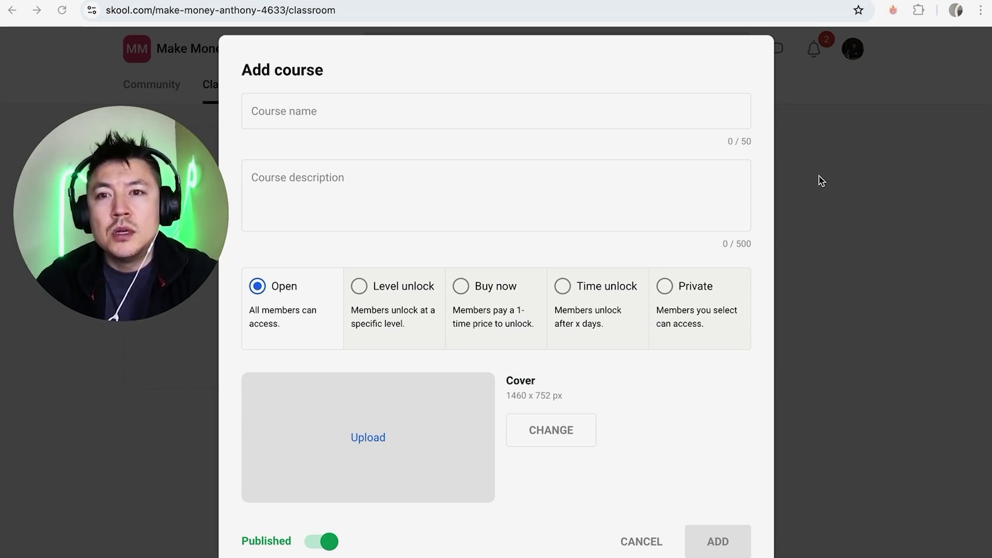
Step: Name the course 'Cooking Internationally' and paste in its cook-from-around-the-world description
{"action": "left_click", "coordinate": [330, 115]}
{"action": "type", "text": "Cooking INter"}
{"action": "key", "text": "BackSpace"}
{"action": "key", "text": "BackSpace"}
{"action": "type", "text": "nternationally"}
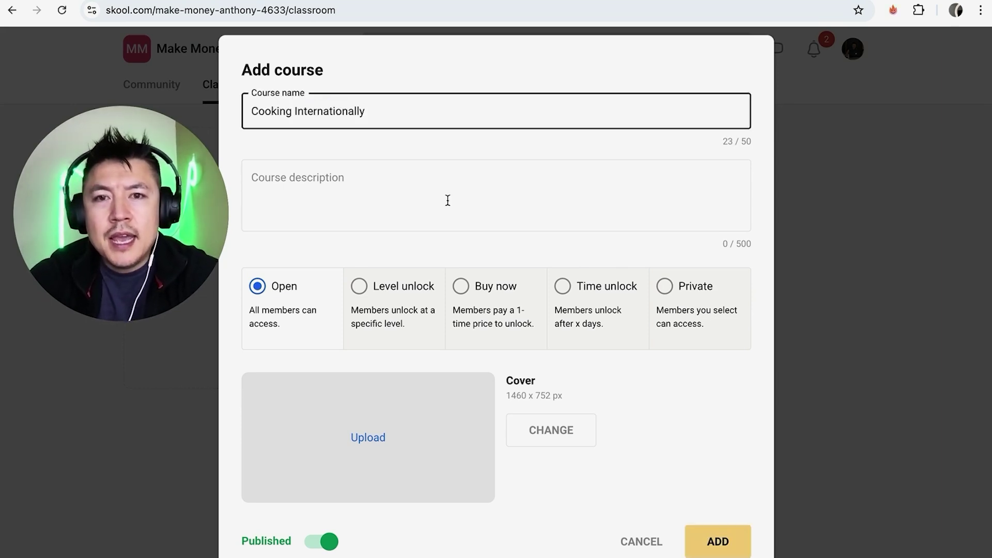
{"action": "left_click", "coordinate": [417, 190]}
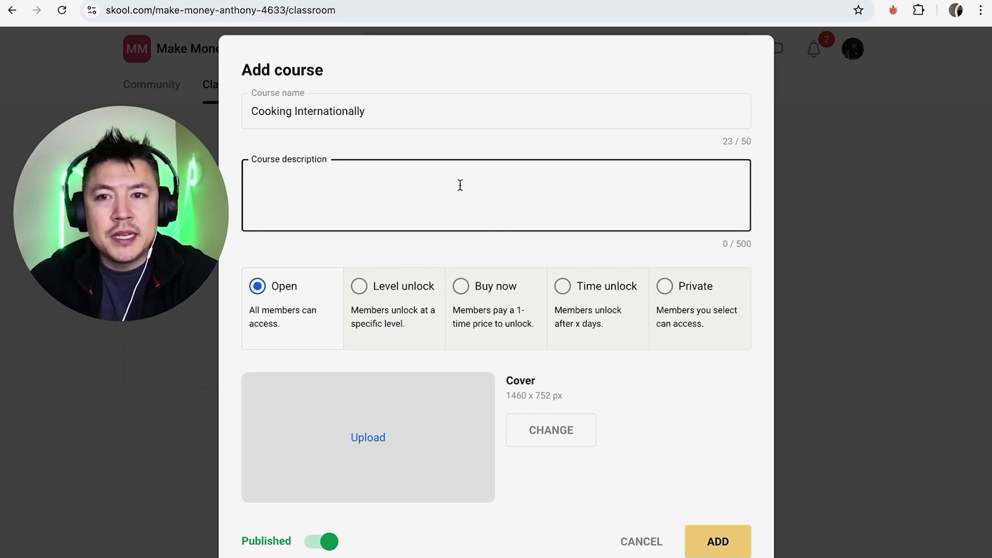
{"action": "type", "text": "Let"}
{"action": "type", "text": "me show you how to cook from all over the world. Peanut Butter and Jelly. Toast. Boiled Eggs!"}
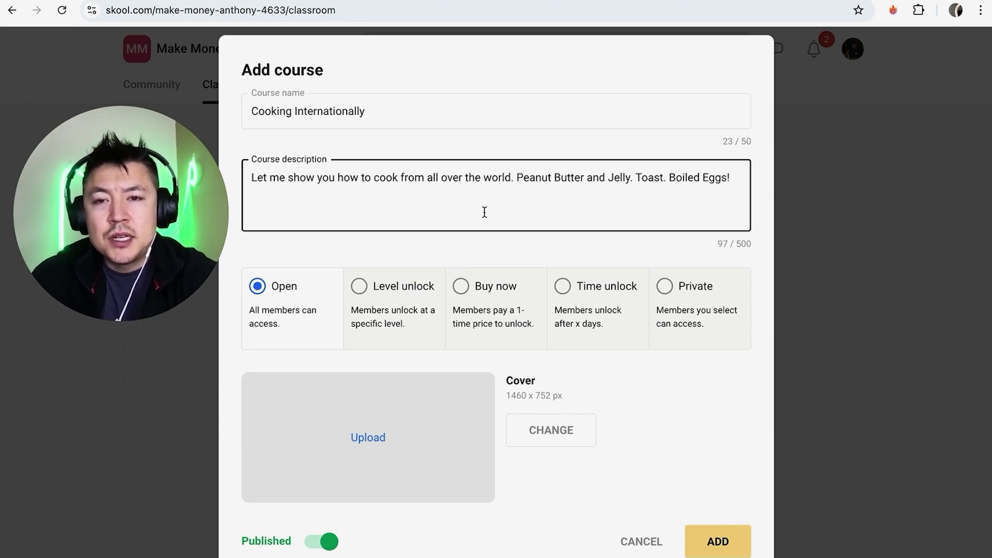
{"action": "scroll", "coordinate": [465, 246], "scroll_direction": "down", "scroll_amount": 1}
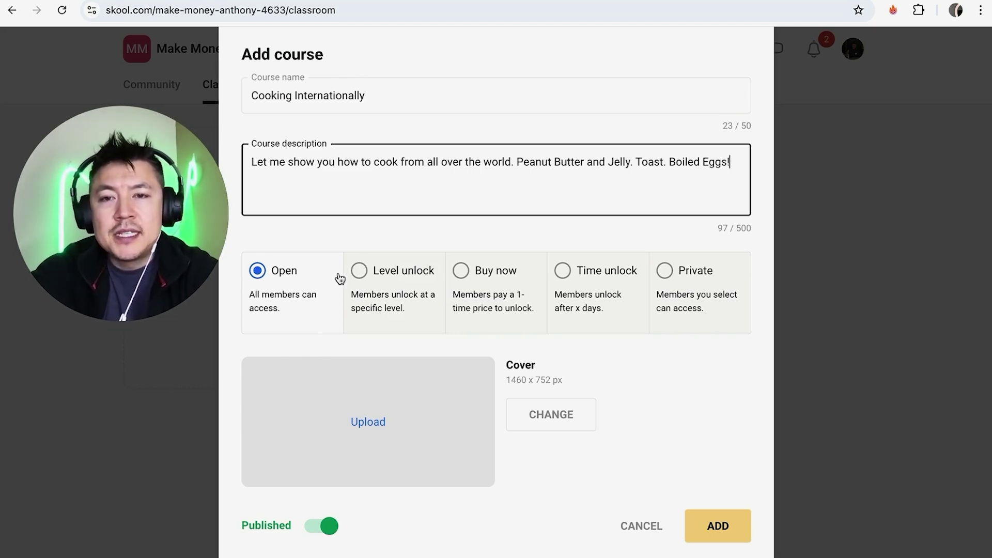
Step: Try the level-restricted access option, leaving the starting level at 1
{"action": "left_click", "coordinate": [359, 270]}
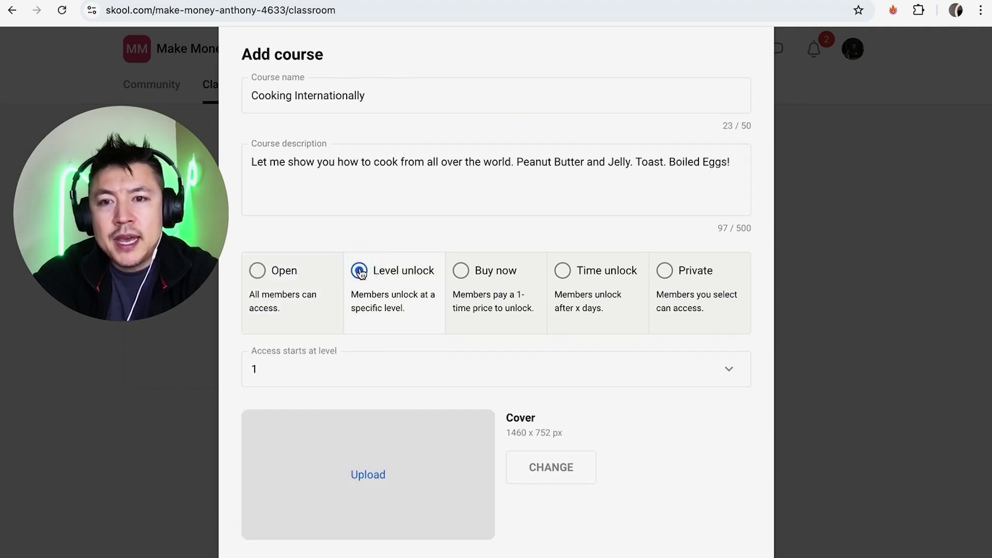
{"action": "left_click", "coordinate": [724, 368]}
{"action": "scroll", "coordinate": [453, 434], "scroll_direction": "down", "scroll_amount": 2}
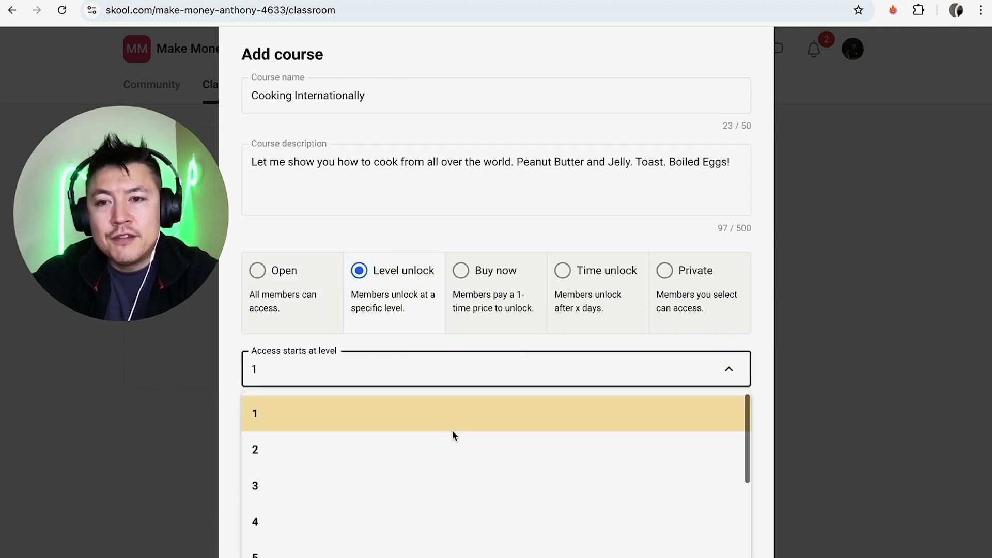
{"action": "scroll", "coordinate": [452, 434], "scroll_direction": "down", "scroll_amount": 1}
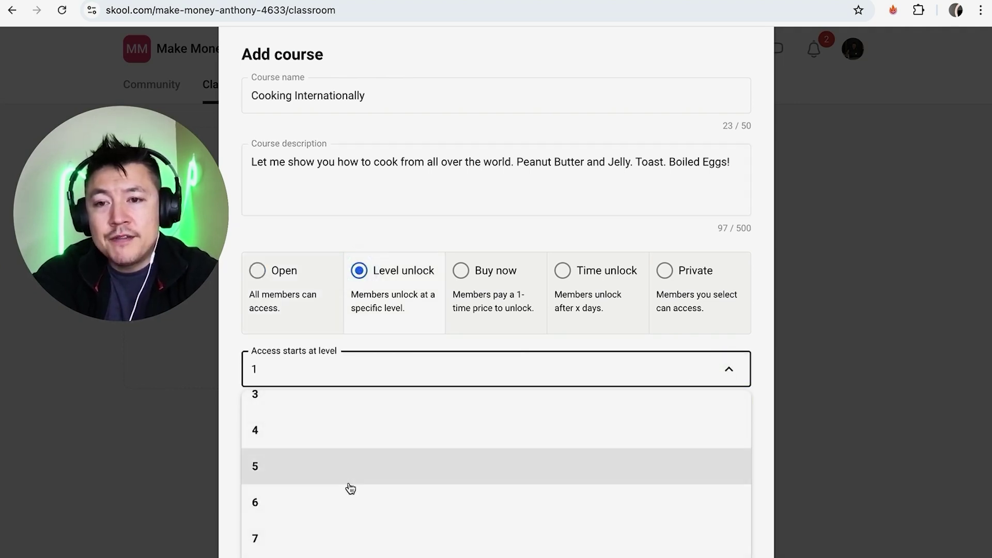
{"action": "scroll", "coordinate": [347, 487], "scroll_direction": "up", "scroll_amount": 3}
{"action": "left_click", "coordinate": [296, 419]}
Step: Try the Buy now, unlock-after-days and private access options
{"action": "left_click", "coordinate": [461, 272]}
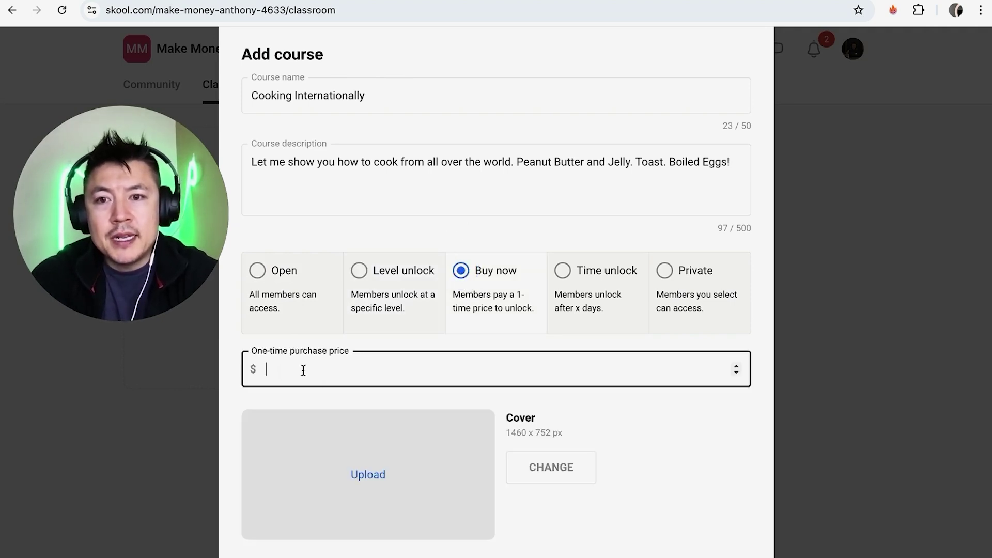
{"action": "type", "text": "50"}
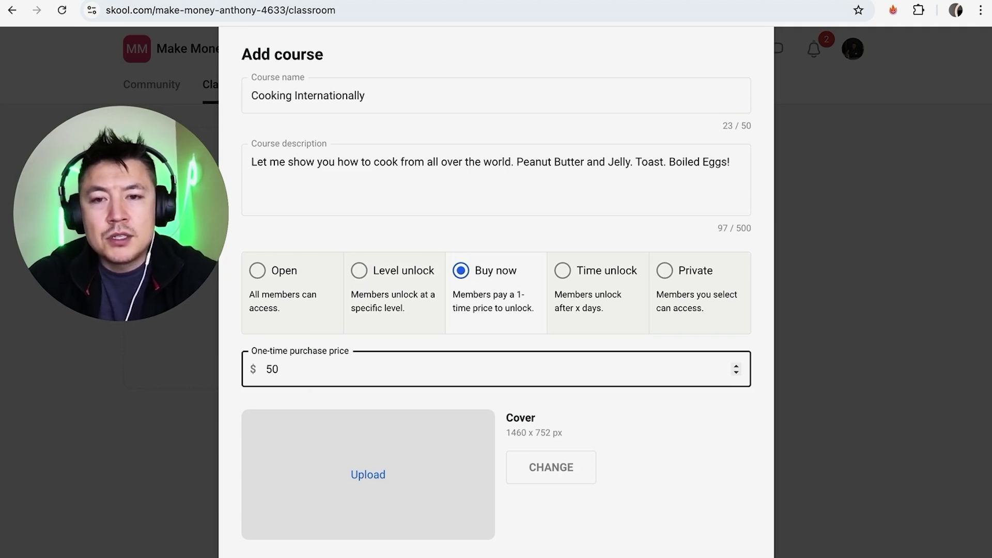
{"action": "left_click", "coordinate": [562, 270]}
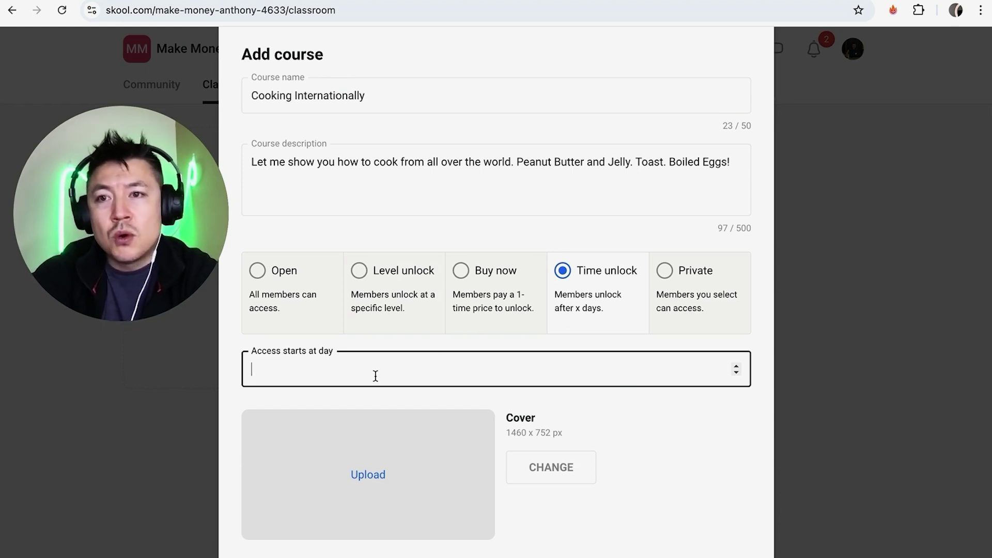
{"action": "left_click", "coordinate": [664, 271]}
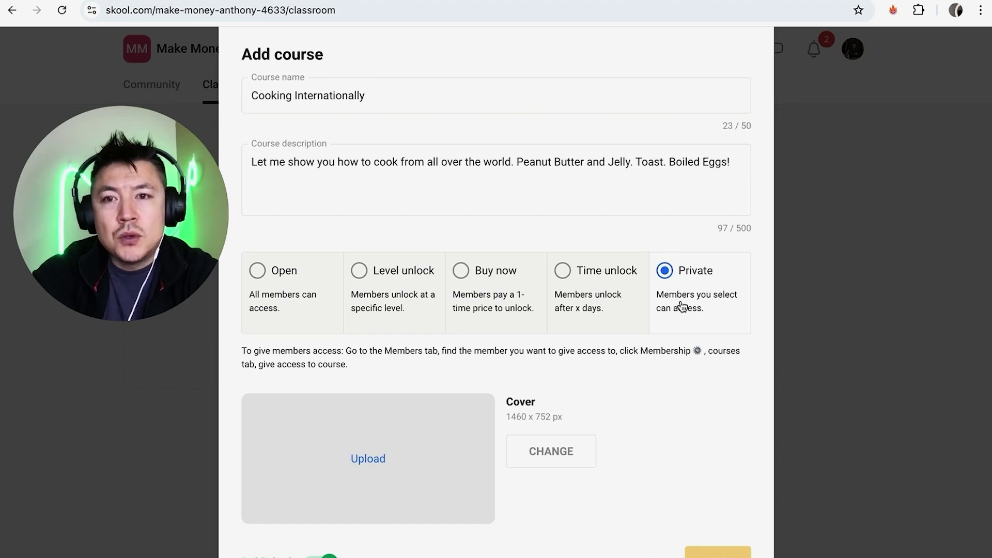
Step: Set a $500 one-time Buy now price and upload a cover photo
{"action": "left_click", "coordinate": [462, 270]}
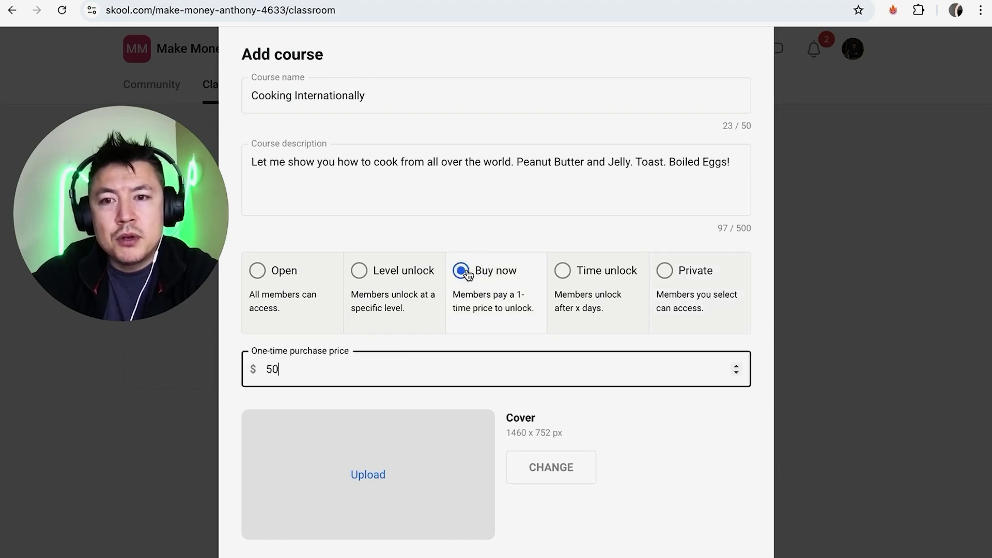
{"action": "left_click", "coordinate": [649, 424]}
{"action": "scroll", "coordinate": [667, 428], "scroll_direction": "down", "scroll_amount": 1}
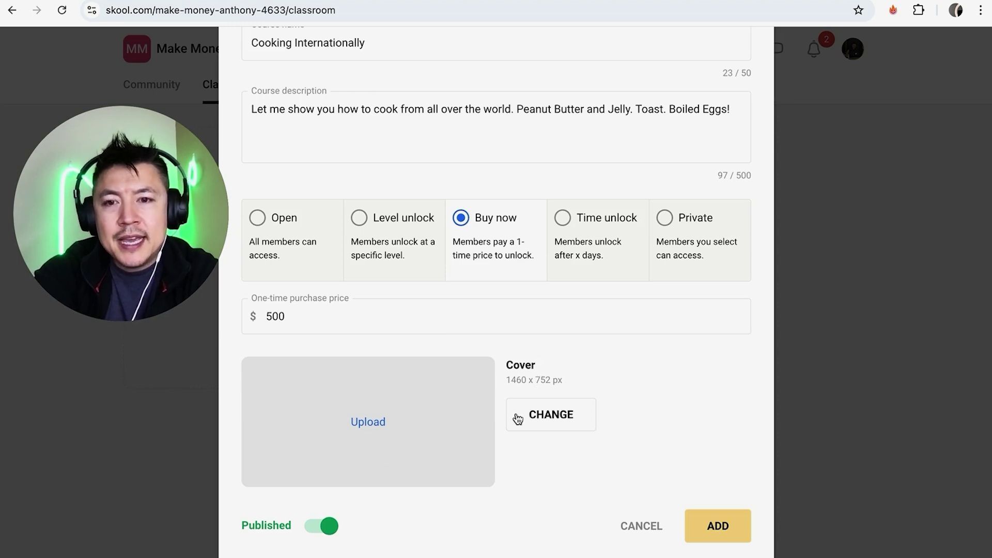
{"action": "left_click", "coordinate": [369, 422]}
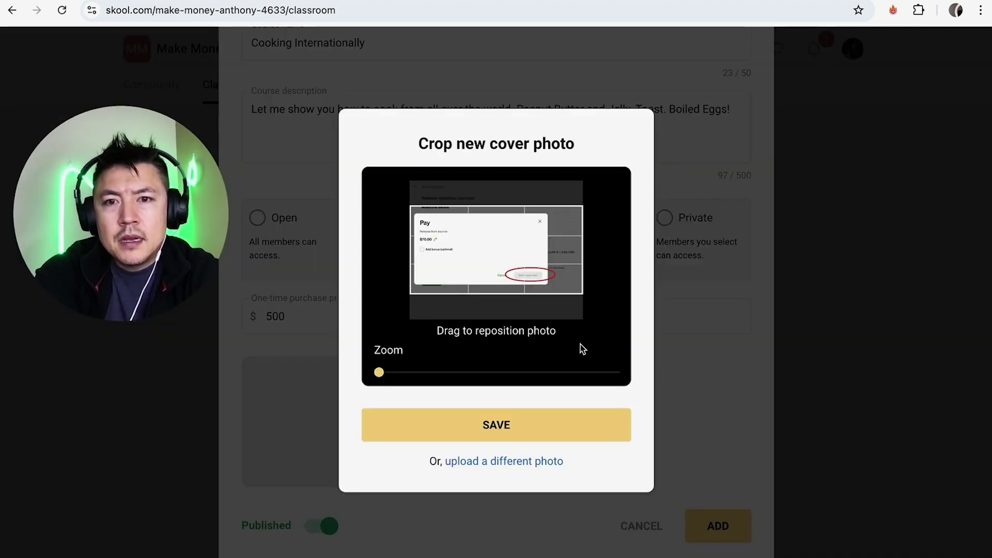
Step: Zoom and reposition the cover photo, save the crop, and add the course
{"action": "left_click", "coordinate": [380, 373]}
{"action": "left_click_drag", "start_coordinate": [380, 372], "coordinate": [536, 372]}
{"action": "left_click", "coordinate": [512, 278]}
{"action": "left_click_drag", "start_coordinate": [511, 278], "coordinate": [532, 341]}
{"action": "left_click", "coordinate": [544, 428]}
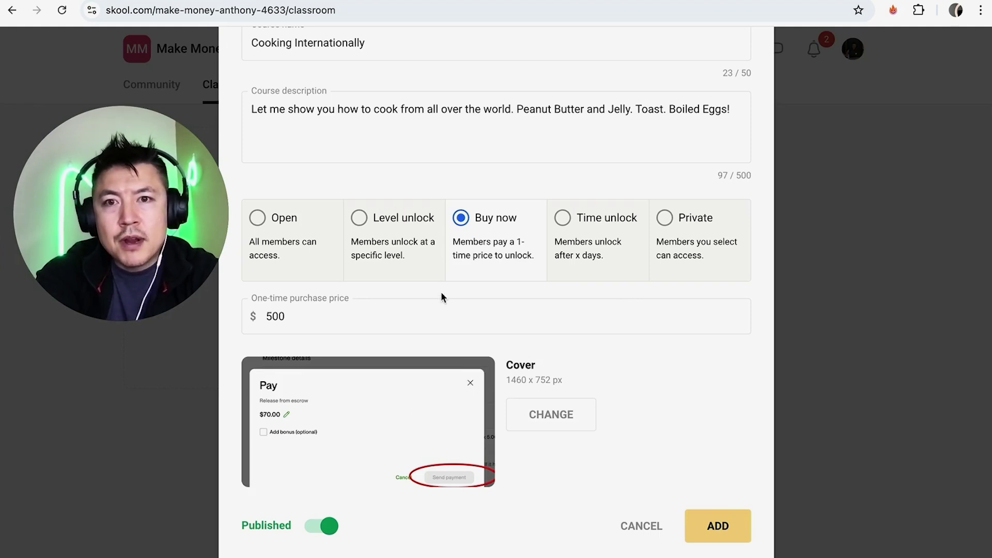
{"action": "scroll", "coordinate": [441, 291], "scroll_direction": "up", "scroll_amount": 1}
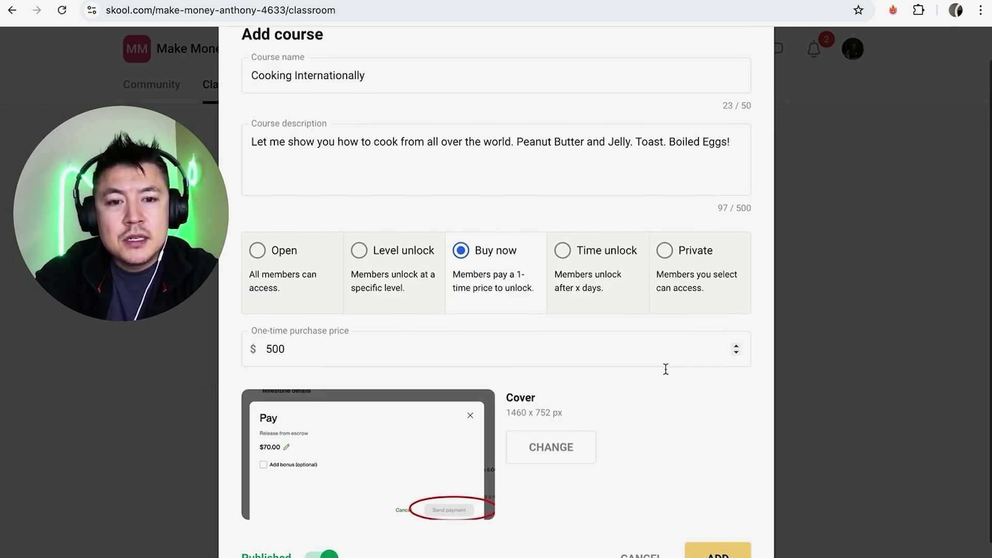
{"action": "scroll", "coordinate": [695, 494], "scroll_direction": "down", "scroll_amount": 1}
{"action": "left_click", "coordinate": [716, 524]}
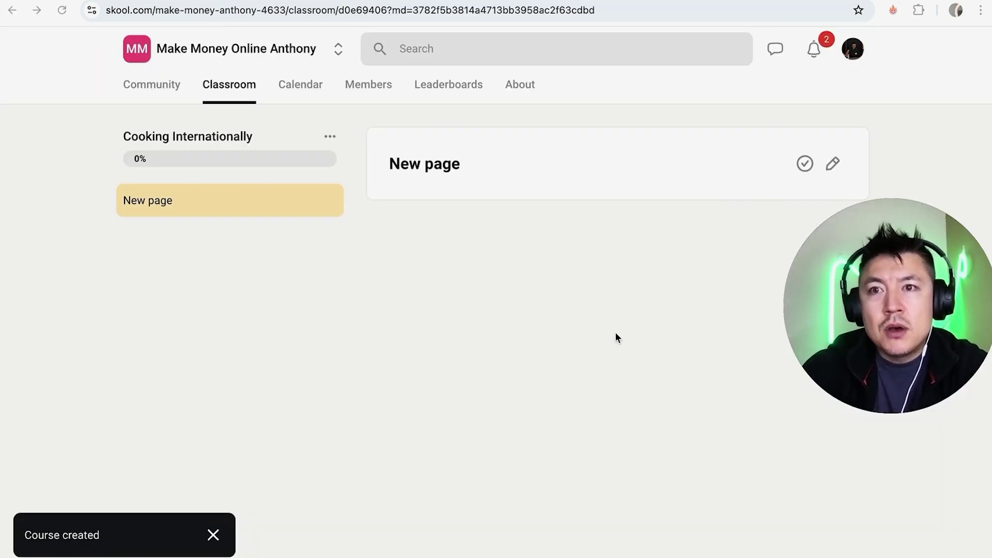
Step: Add a second New page to the course and edit the first page
{"action": "left_click", "coordinate": [319, 247]}
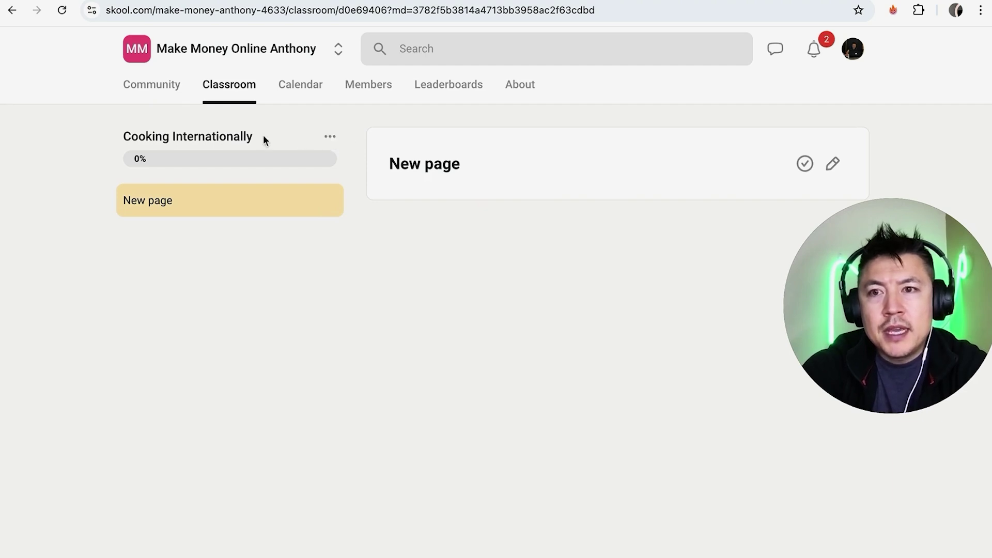
{"action": "left_click", "coordinate": [330, 137]}
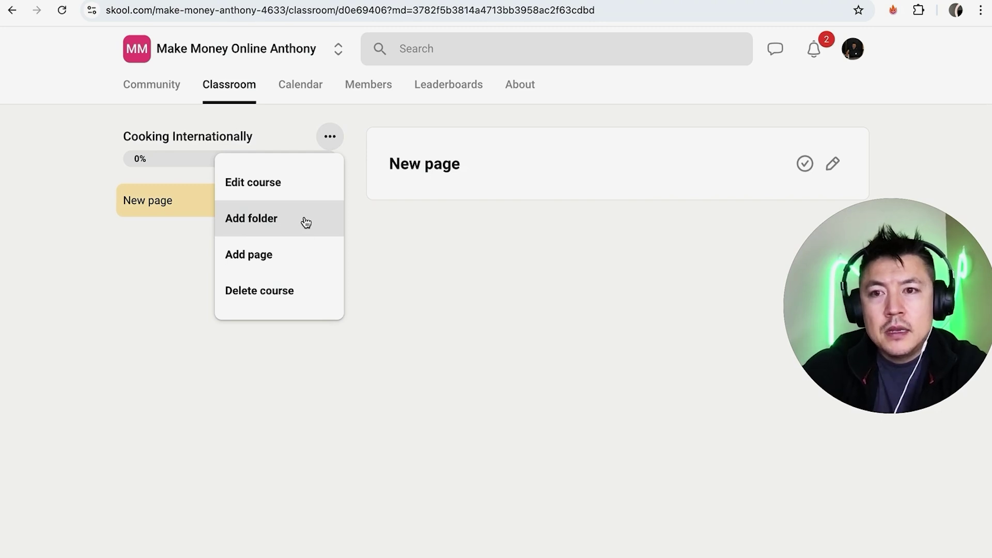
{"action": "left_click", "coordinate": [295, 256]}
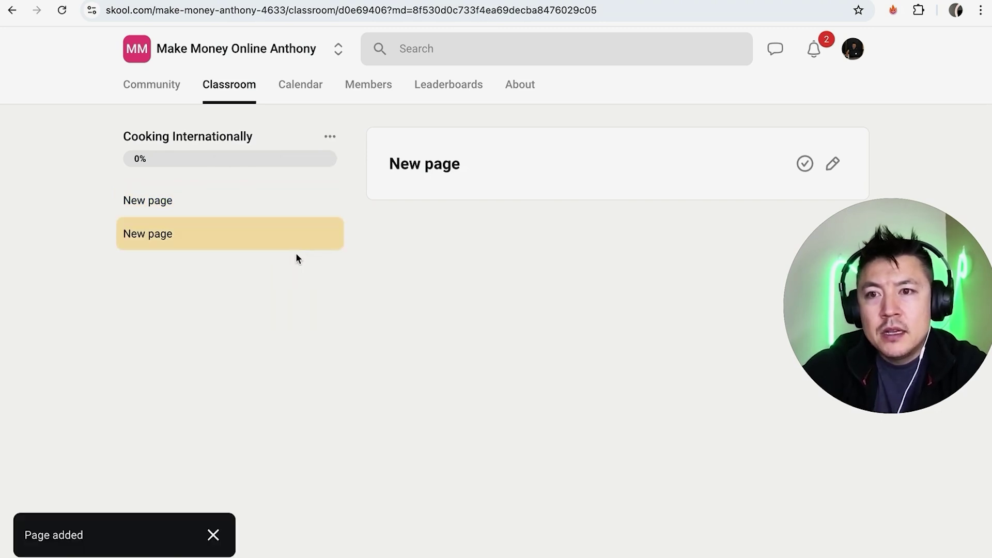
{"action": "left_click", "coordinate": [208, 205]}
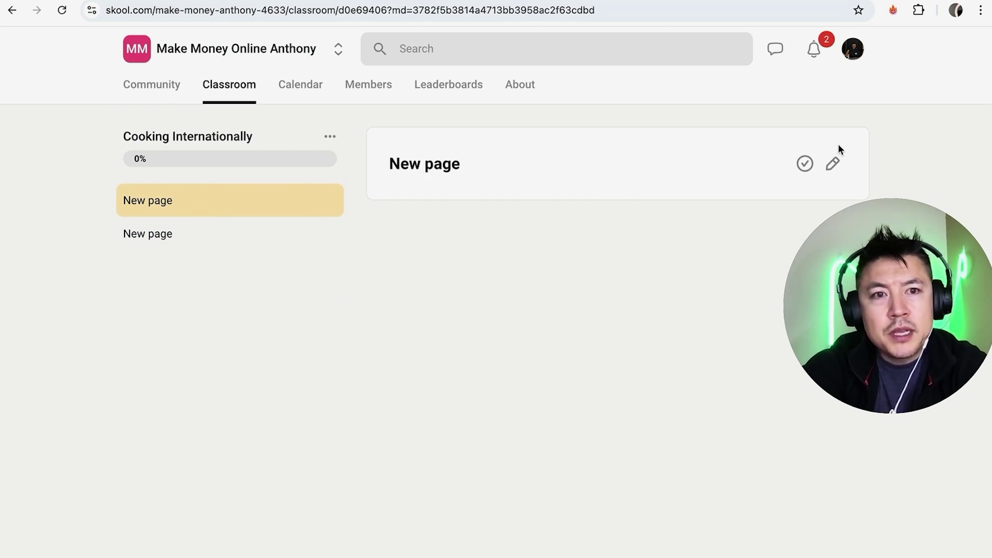
{"action": "left_click", "coordinate": [833, 163]}
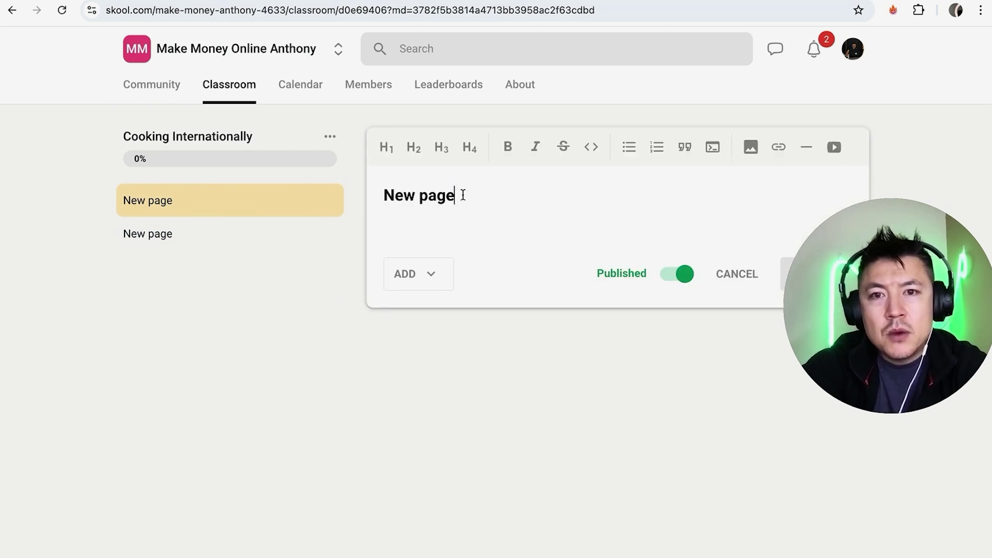
Step: Title the first page 'Chinese Food' and save it
{"action": "triple_click", "coordinate": [463, 195]}
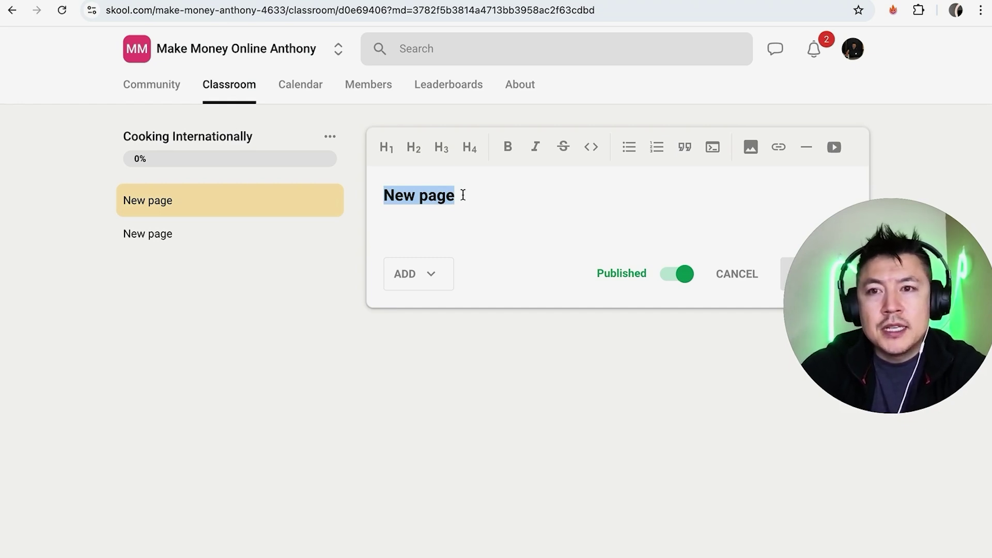
{"action": "type", "text": "Chin"}
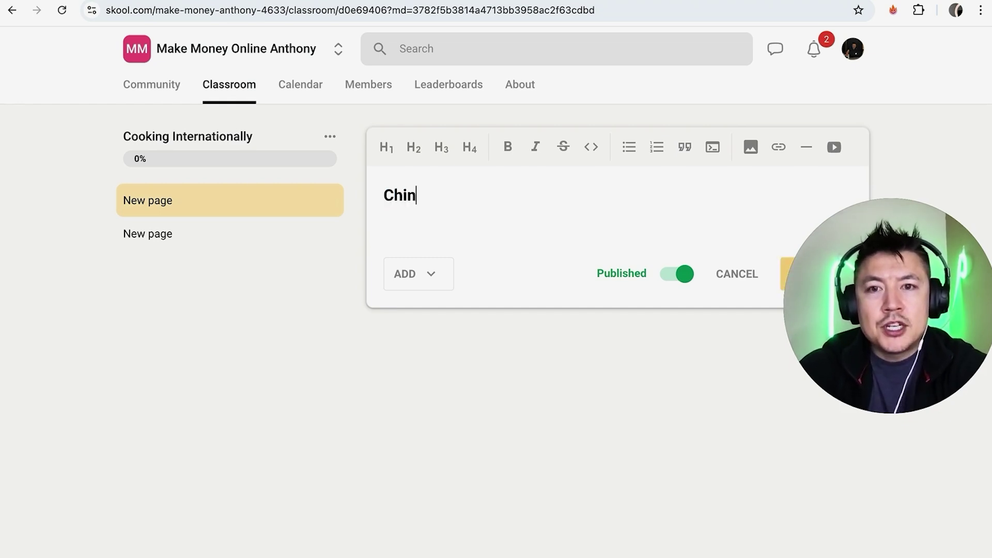
{"action": "type", "text": "ese Food"}
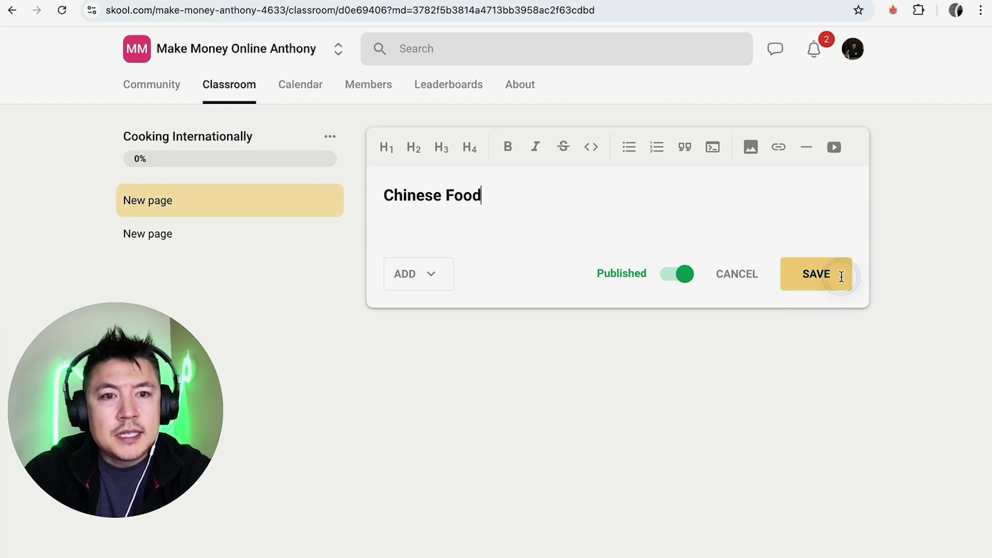
{"action": "left_click", "coordinate": [842, 277]}
Step: Title the second page 'Mexican Food', then reopen Chinese Food for editing
{"action": "left_click", "coordinate": [228, 232]}
{"action": "left_click", "coordinate": [832, 164]}
{"action": "left_click", "coordinate": [444, 192]}
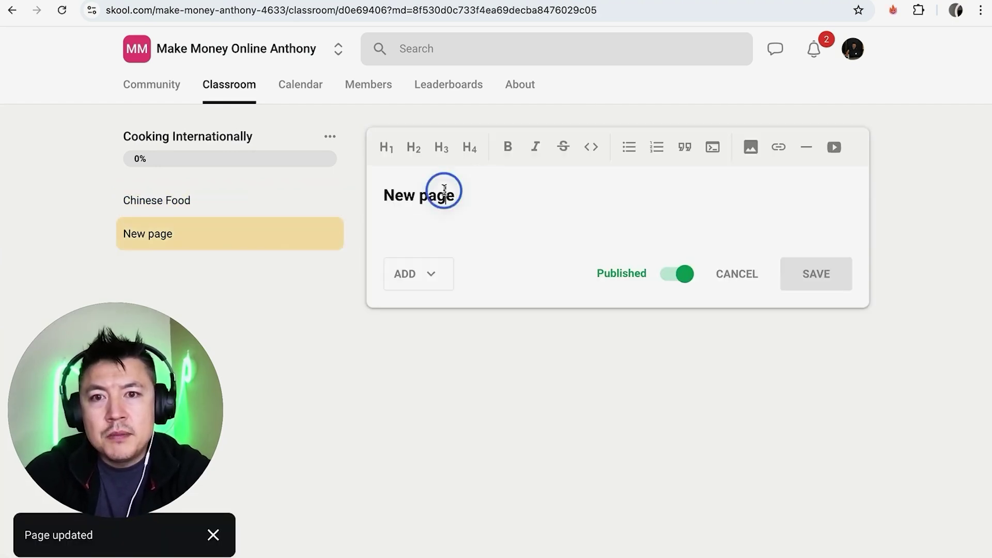
{"action": "key", "text": "ctrl+a"}
{"action": "type", "text": "Mexican Food"}
{"action": "left_click", "coordinate": [821, 274]}
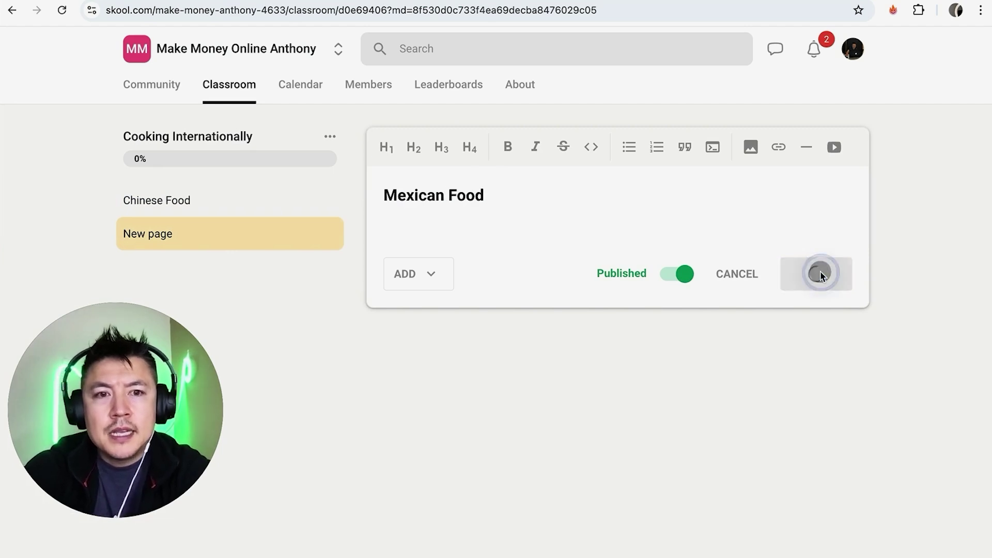
{"action": "left_click", "coordinate": [274, 202]}
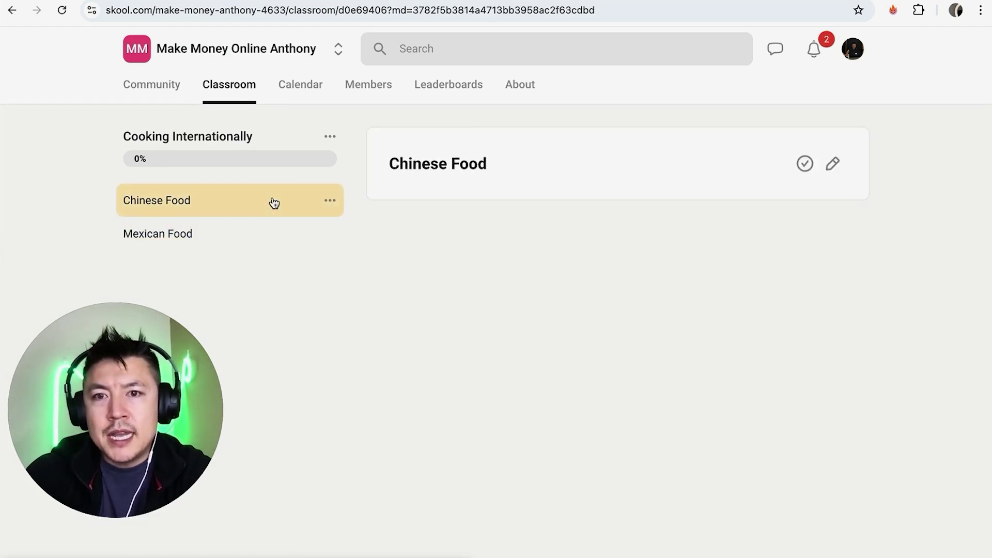
{"action": "left_click", "coordinate": [835, 163]}
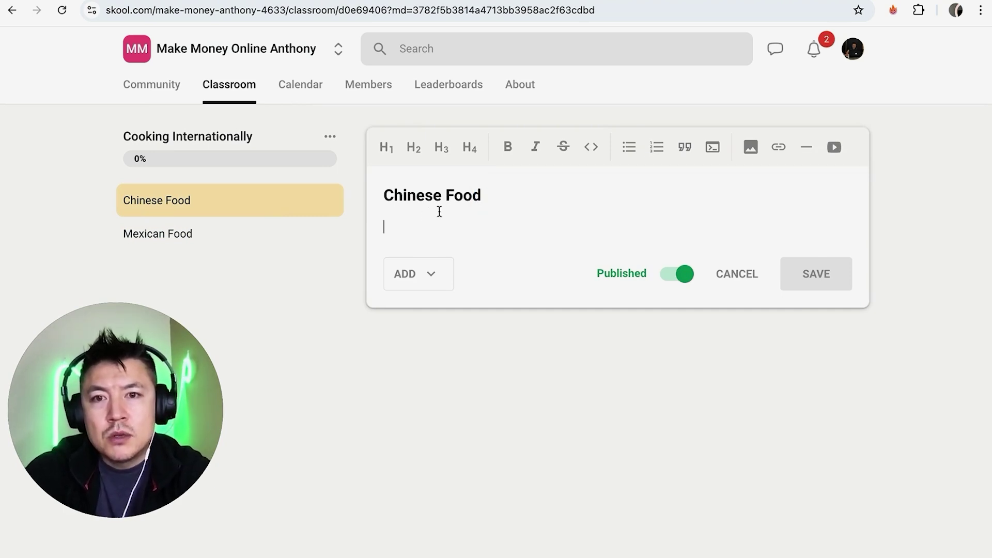
Step: Add a divider and the heading 'Here is how to cook great and spicy chinese'
{"action": "left_click", "coordinate": [807, 148]}
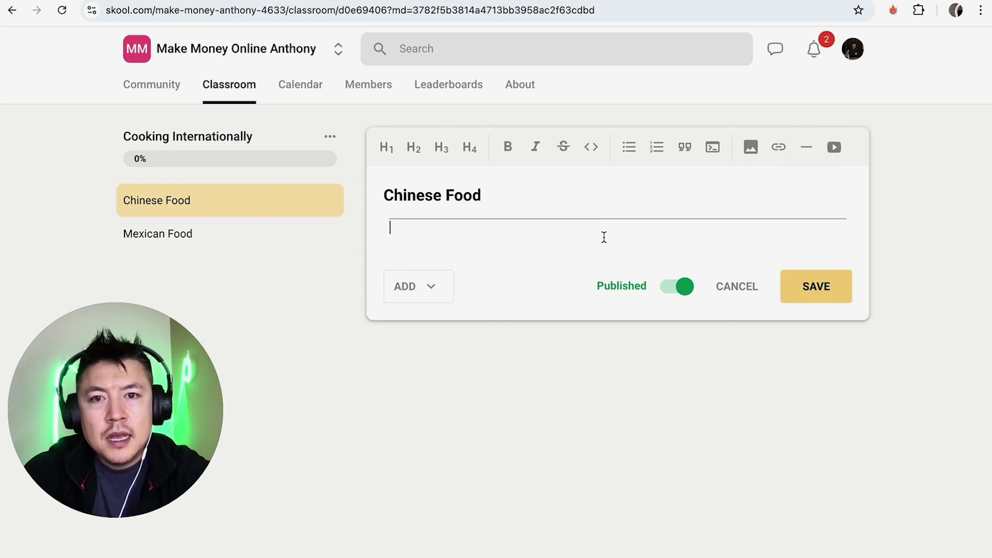
{"action": "key", "text": "Return"}
{"action": "key", "text": "Return"}
{"action": "key", "text": "BackSpace"}
{"action": "left_click", "coordinate": [414, 149]}
{"action": "type", "text": "Here is how to cook great and spicy chinese food."}
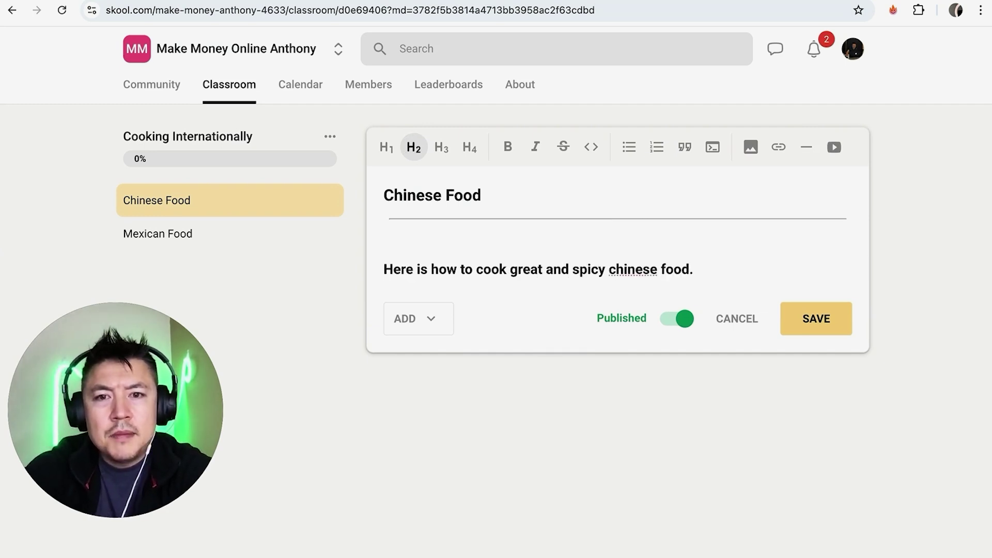
{"action": "key", "text": "Return"}
Step: Insert an image below the heading
{"action": "left_click", "coordinate": [396, 297]}
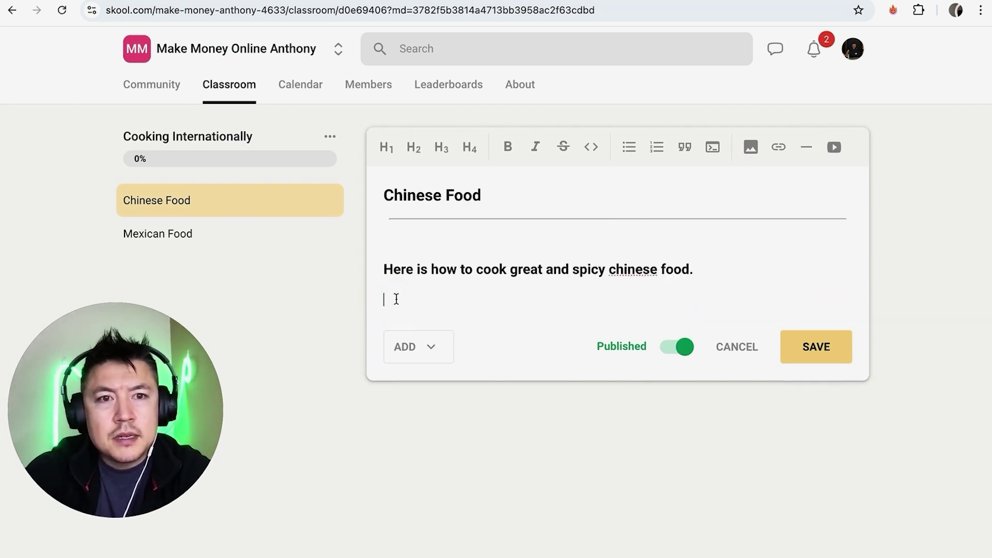
{"action": "left_click", "coordinate": [751, 147]}
{"action": "left_click", "coordinate": [624, 326]}
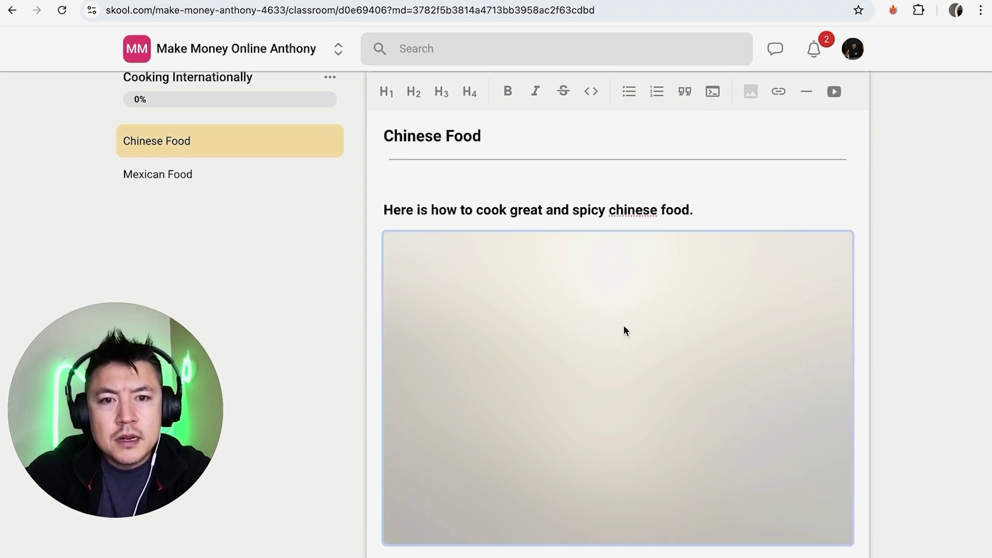
{"action": "scroll", "coordinate": [815, 251], "scroll_direction": "down", "scroll_amount": 2}
{"action": "key", "text": "Return"}
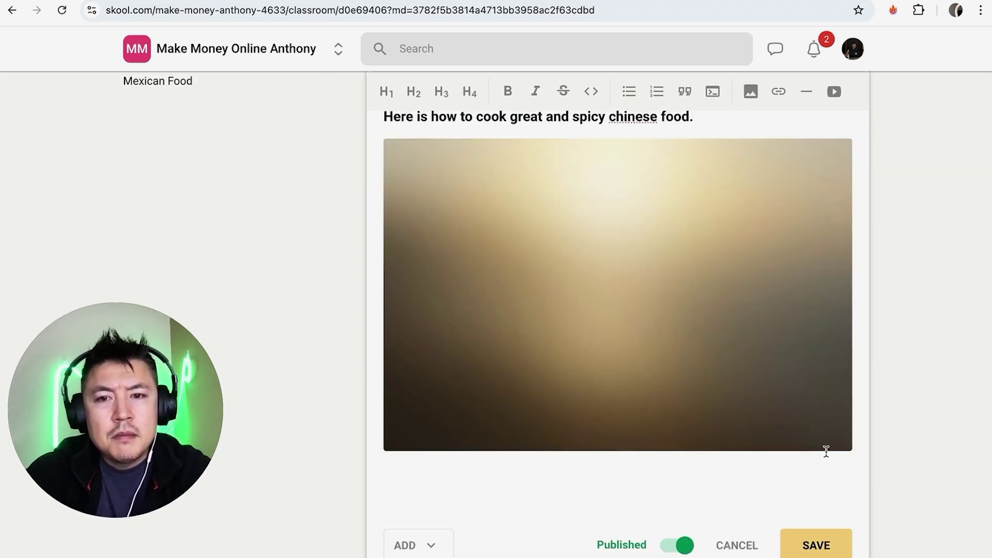
Step: Add an Ingredients list bulleting garlic, soy sauce, chilis and oyster sauce
{"action": "type", "text": "Ing"}
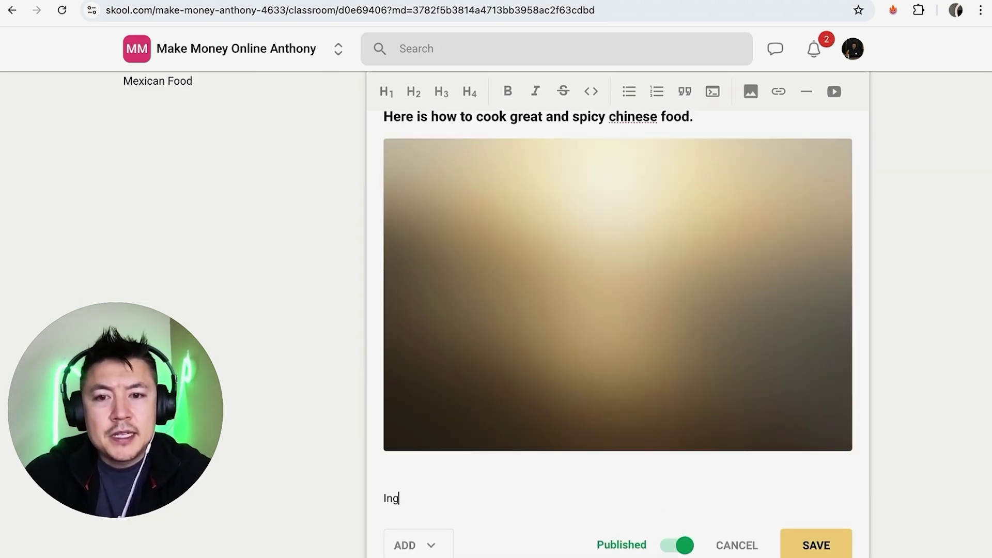
{"action": "type", "text": "redients"}
{"action": "key", "text": "Return"}
{"action": "type", "text": "garlic"}
{"action": "key", "text": "Return"}
{"action": "type", "text": "soy sauce"}
{"action": "key", "text": "Return"}
{"action": "type", "text": "chilis"}
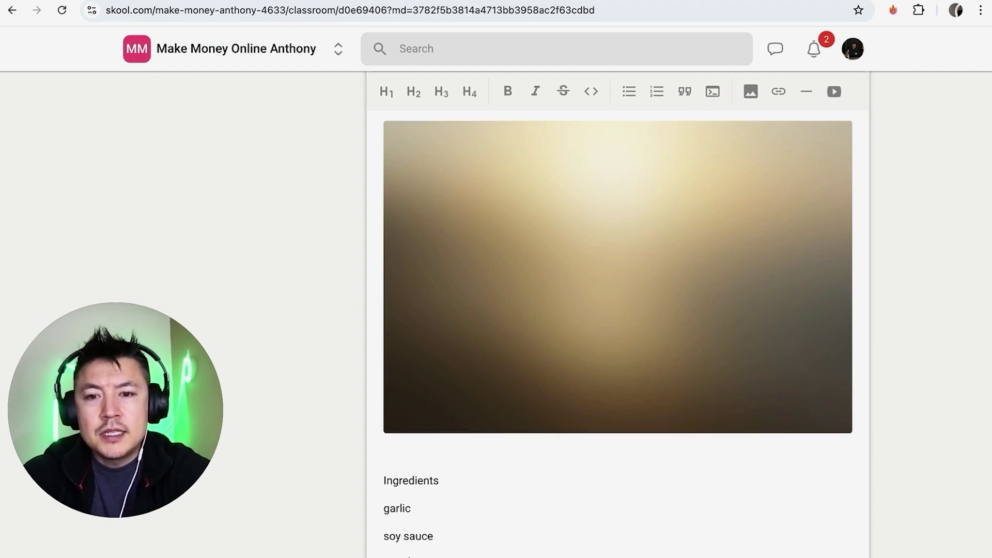
{"action": "key", "text": "Return"}
{"action": "type", "text": "oyster sauce"}
{"action": "triple_click", "coordinate": [450, 492]}
{"action": "left_click_drag", "start_coordinate": [451, 492], "coordinate": [384, 435]}
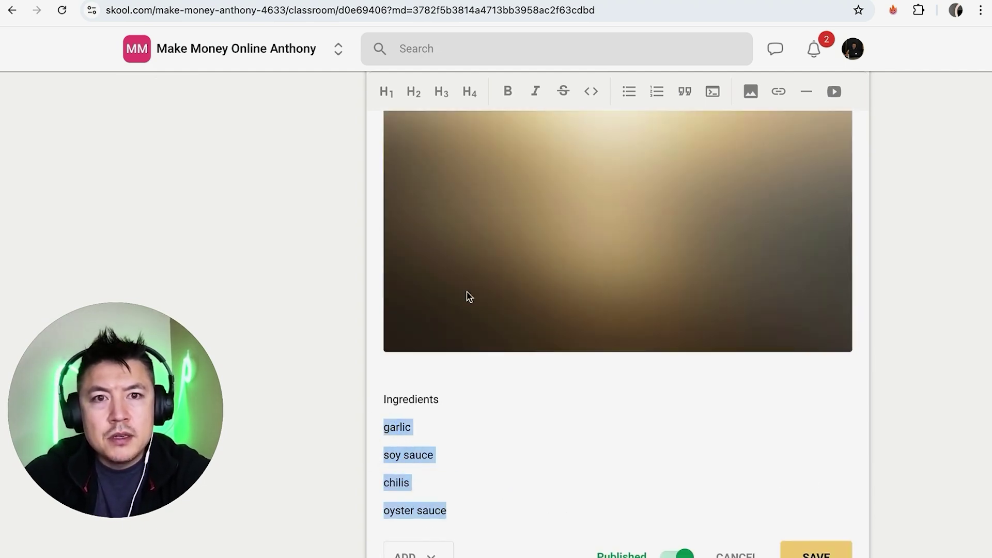
{"action": "left_click", "coordinate": [629, 91]}
{"action": "scroll", "coordinate": [479, 461], "scroll_direction": "down", "scroll_amount": 1}
{"action": "left_click", "coordinate": [480, 461]}
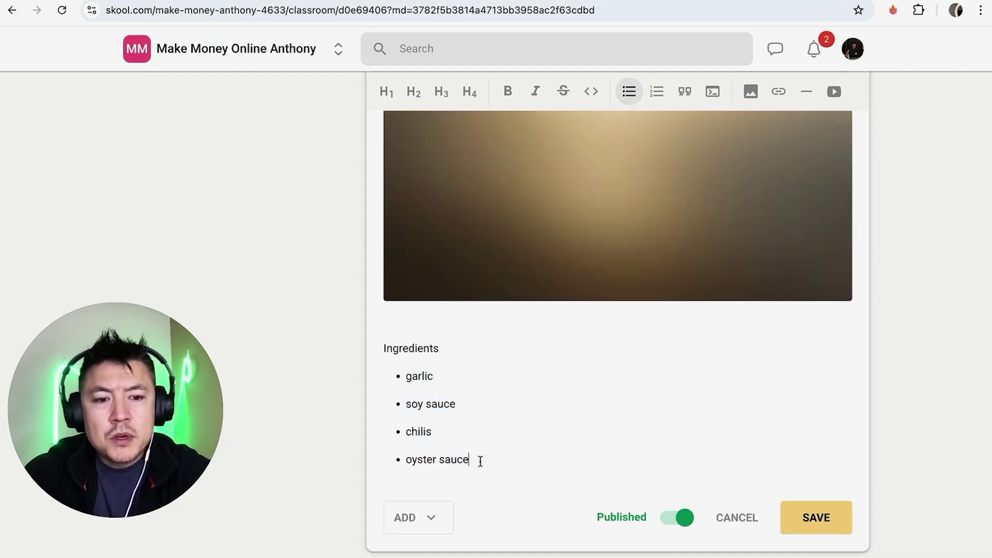
{"action": "key", "text": "Return"}
{"action": "key", "text": "Return"}
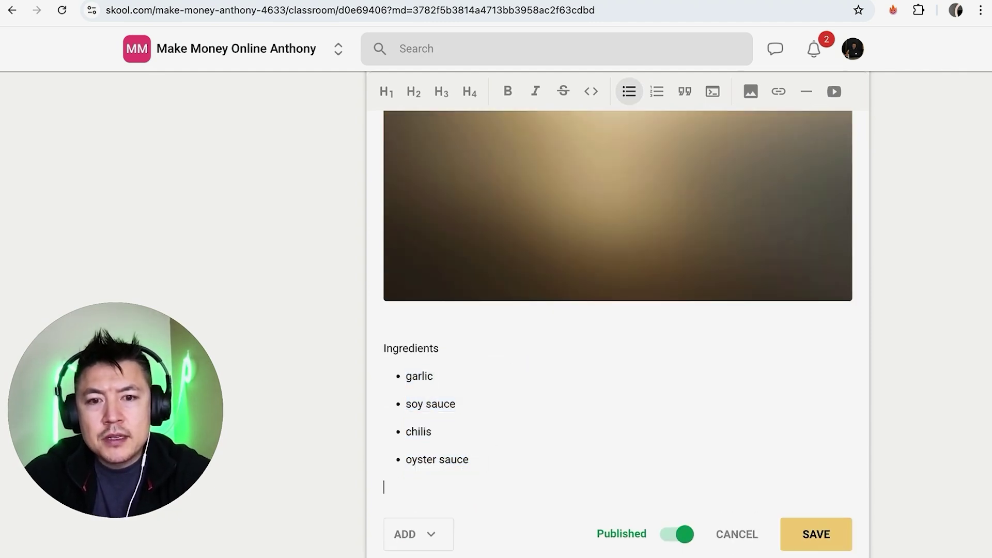
Step: Bring up the Add a video dialog with the YouTube share link copied
{"action": "left_click", "coordinate": [835, 92]}
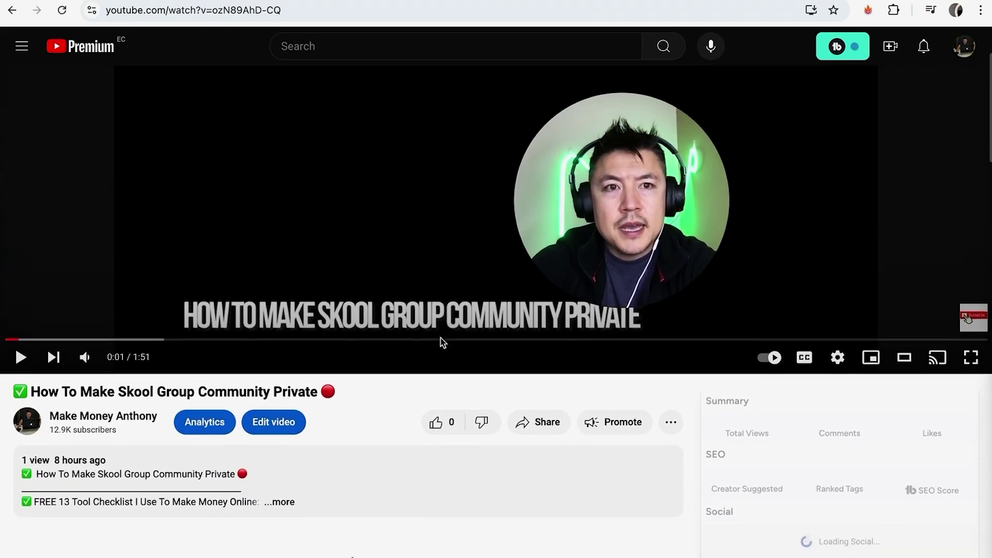
{"action": "scroll", "coordinate": [443, 342], "scroll_direction": "down", "scroll_amount": 3}
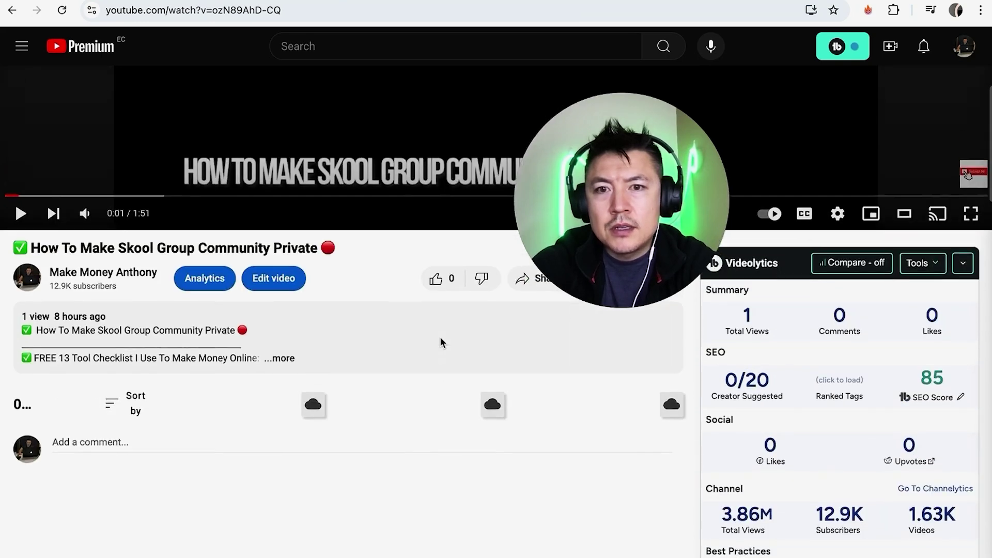
{"action": "scroll", "coordinate": [441, 342], "scroll_direction": "up", "scroll_amount": 2}
{"action": "left_click", "coordinate": [531, 371]}
{"action": "left_click", "coordinate": [633, 377]}
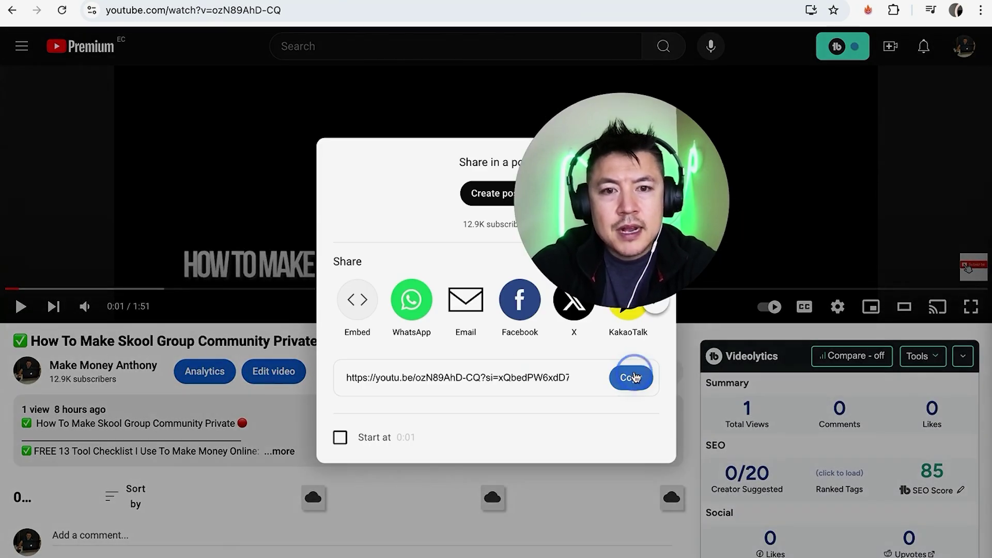
{"action": "left_click", "coordinate": [401, 305]}
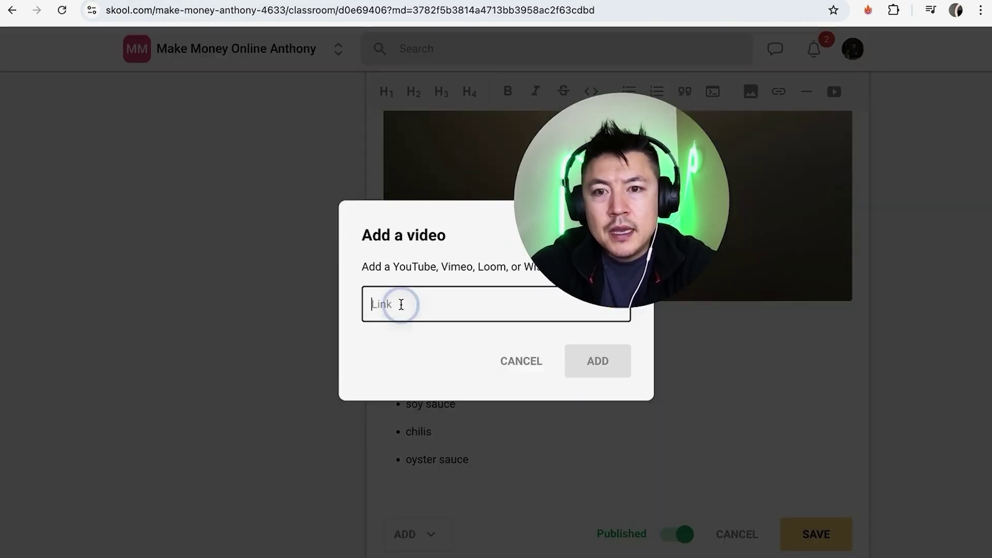
Step: Embed the copied YouTube video in the lesson
{"action": "key", "text": "ctrl+v"}
{"action": "left_click", "coordinate": [607, 369]}
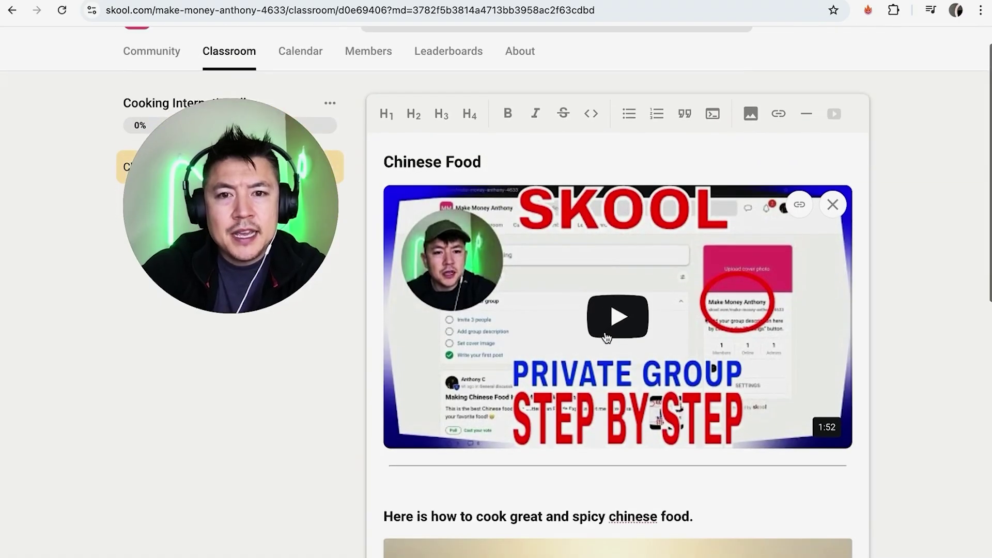
{"action": "scroll", "coordinate": [607, 337], "scroll_direction": "down", "scroll_amount": 1}
{"action": "scroll", "coordinate": [554, 396], "scroll_direction": "down", "scroll_amount": 6}
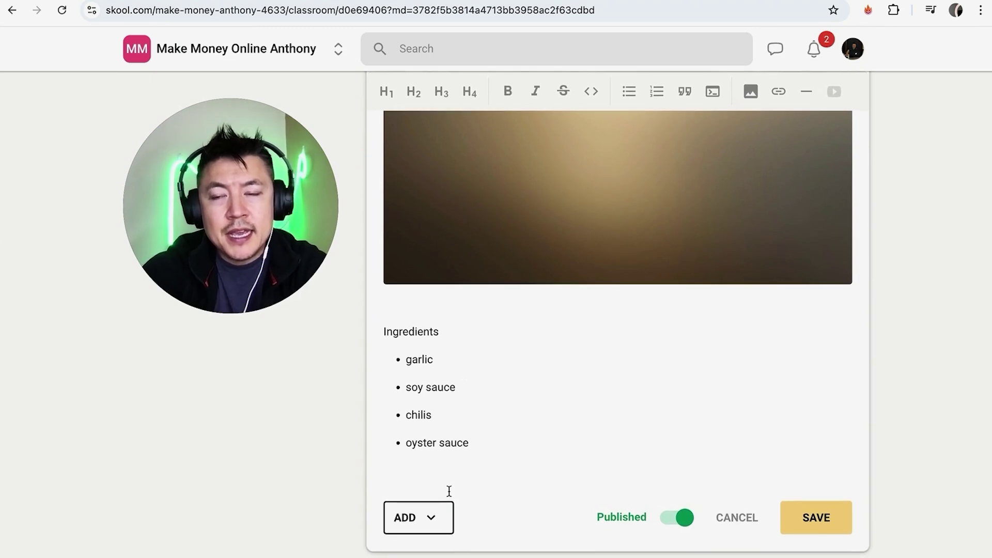
Step: Attach a PDF resource labelled 'Here is a pdf to cook chinese food'
{"action": "left_click", "coordinate": [437, 525]}
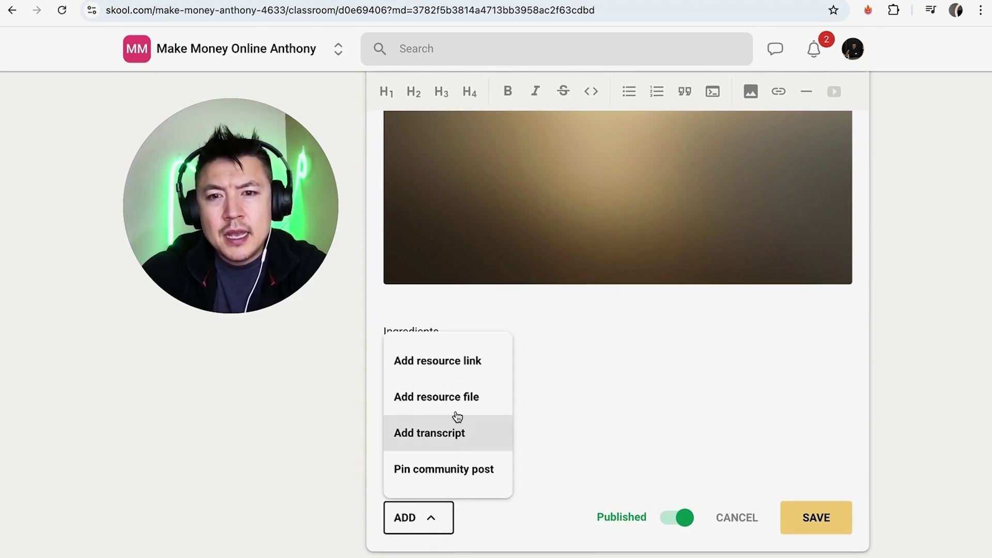
{"action": "left_click", "coordinate": [465, 397]}
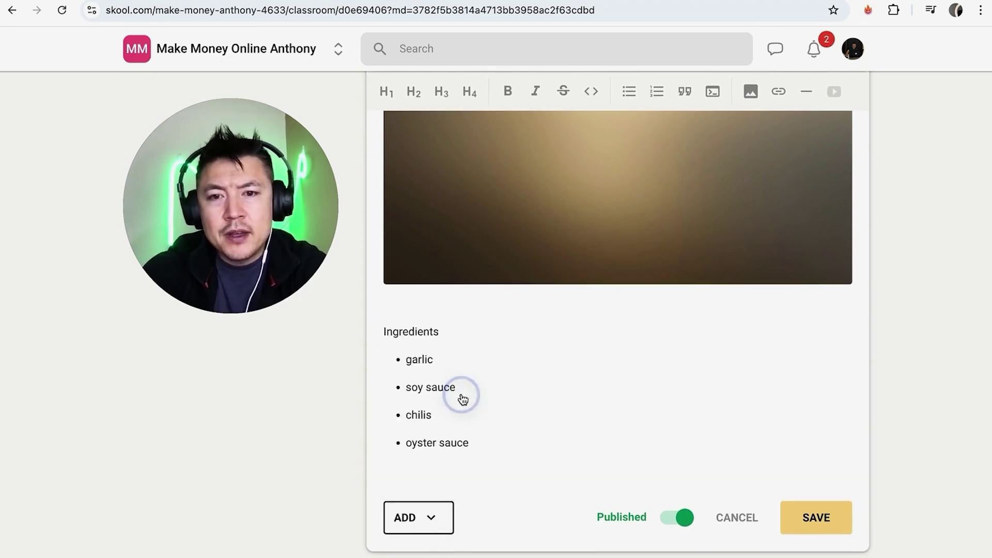
{"action": "left_click", "coordinate": [453, 296]}
{"action": "type", "text": "Here is a pdf to cook chinne"}
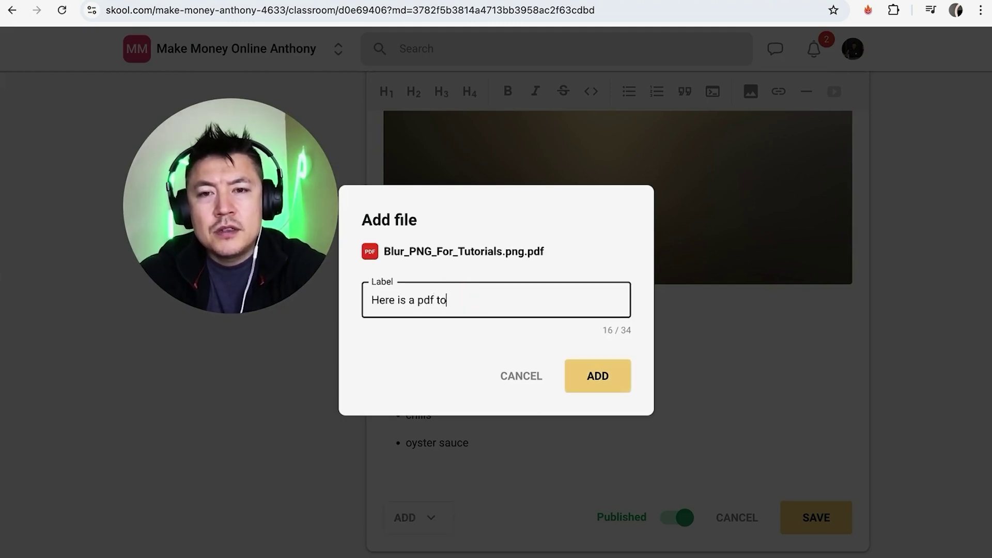
{"action": "key", "text": "BackSpace"}
{"action": "key", "text": "BackSpace"}
{"action": "type", "text": "ese food"}
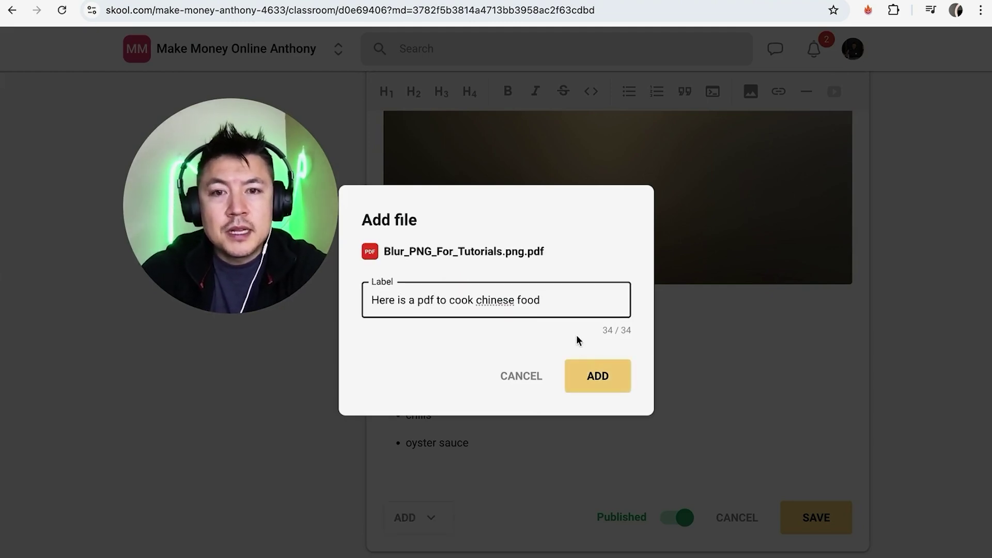
{"action": "left_click", "coordinate": [598, 377]}
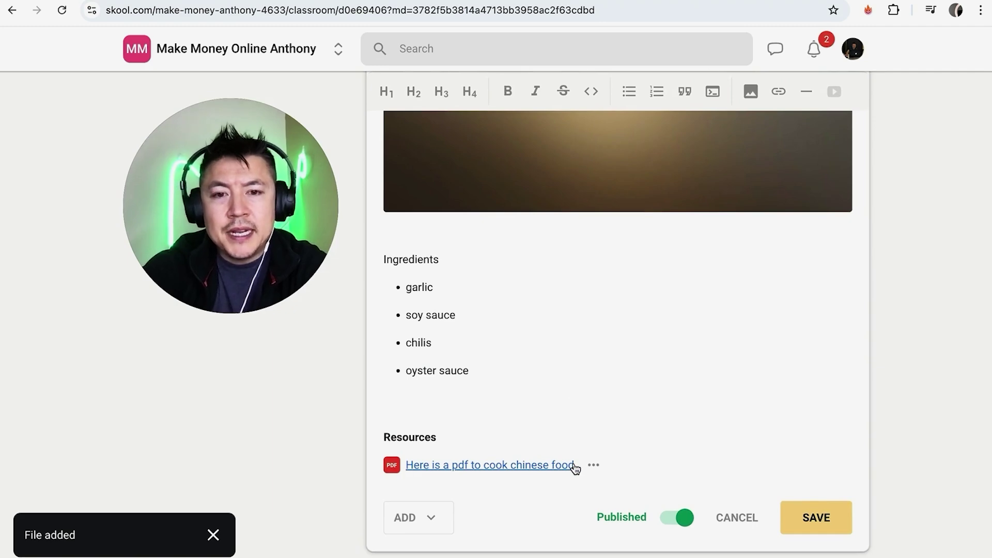
Step: Save the Chinese Food lesson
{"action": "scroll", "coordinate": [805, 357], "scroll_direction": "up", "scroll_amount": 8}
{"action": "scroll", "coordinate": [805, 358], "scroll_direction": "up", "scroll_amount": 5}
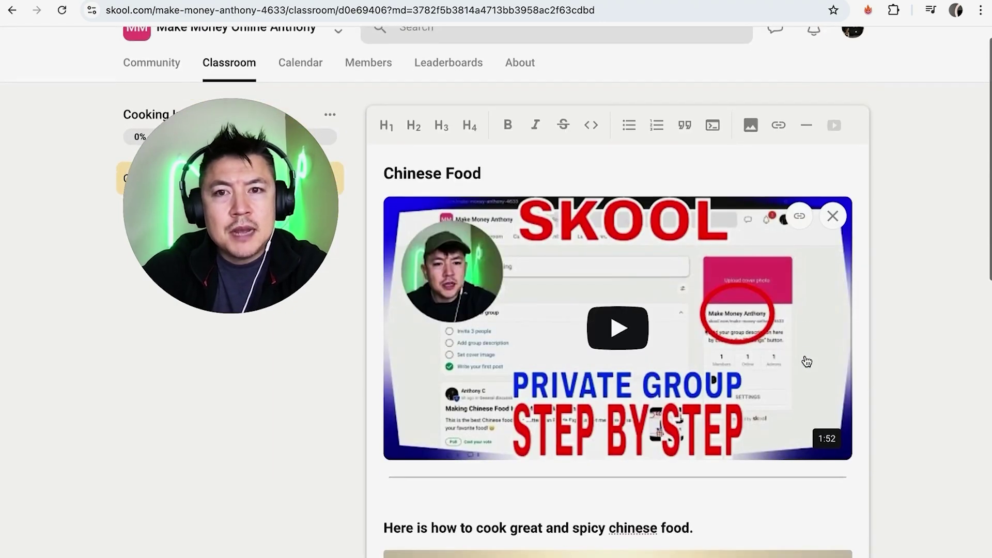
{"action": "scroll", "coordinate": [805, 361], "scroll_direction": "down", "scroll_amount": 8}
{"action": "left_click", "coordinate": [815, 519]}
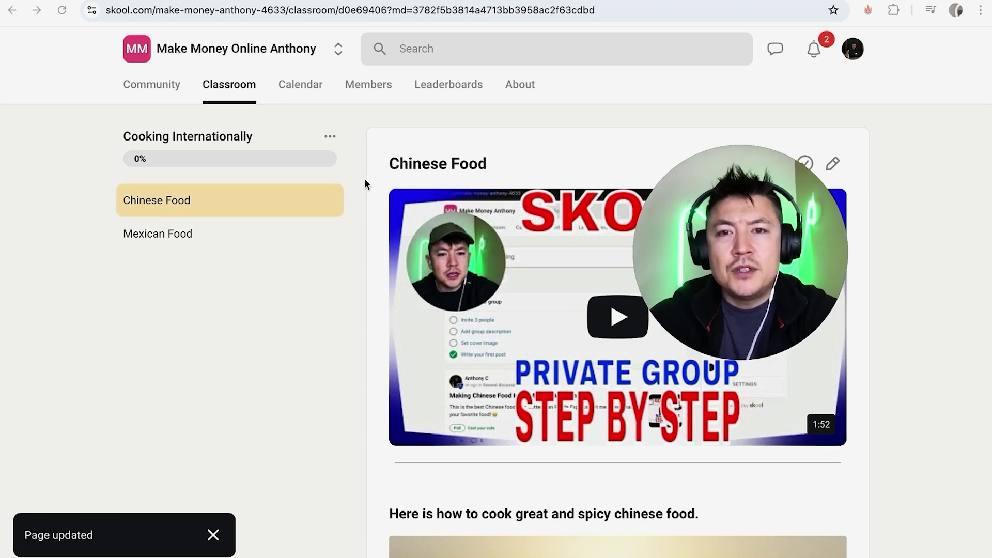
Step: Check both lessons, then add a folder named 'SPICY FOOD' to the course
{"action": "left_click", "coordinate": [199, 235]}
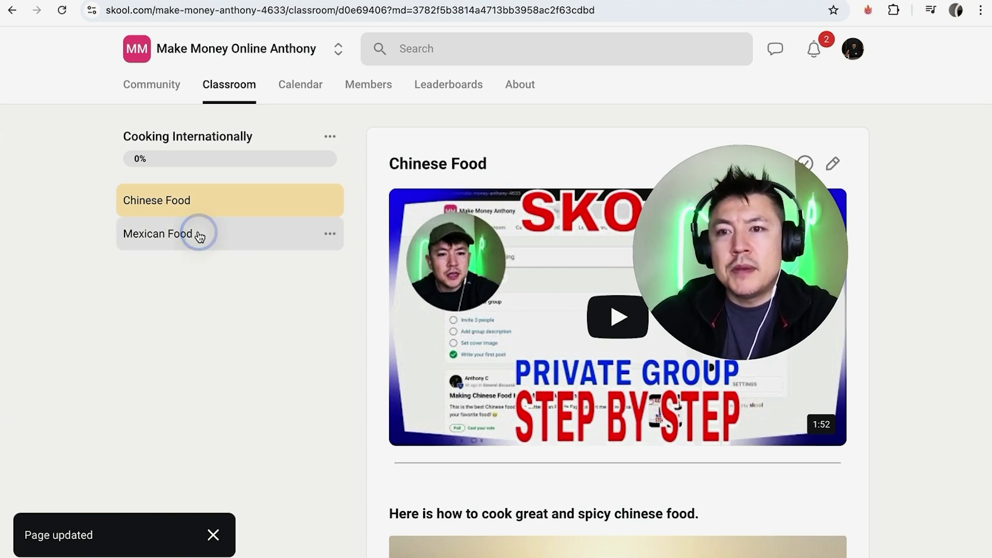
{"action": "left_click", "coordinate": [317, 215]}
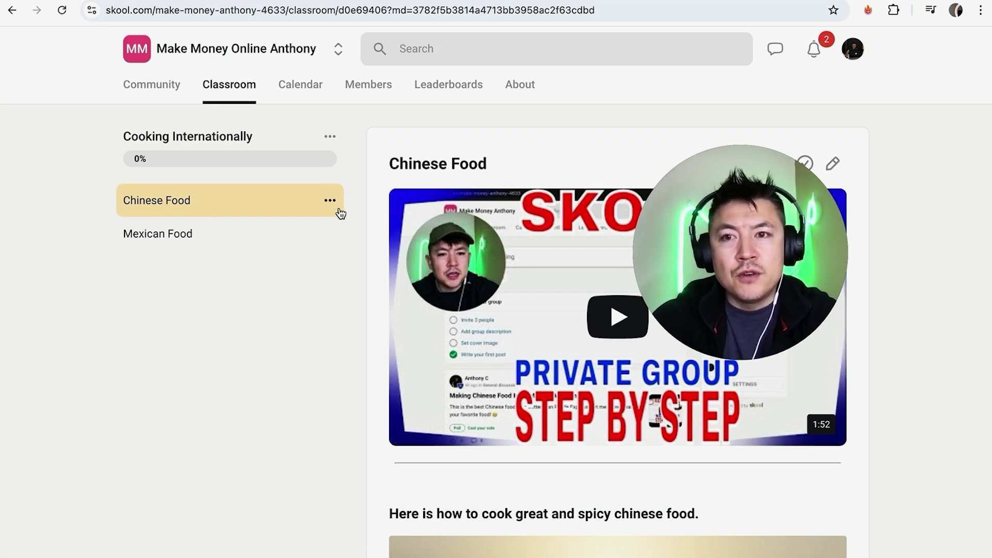
{"action": "left_click", "coordinate": [332, 137]}
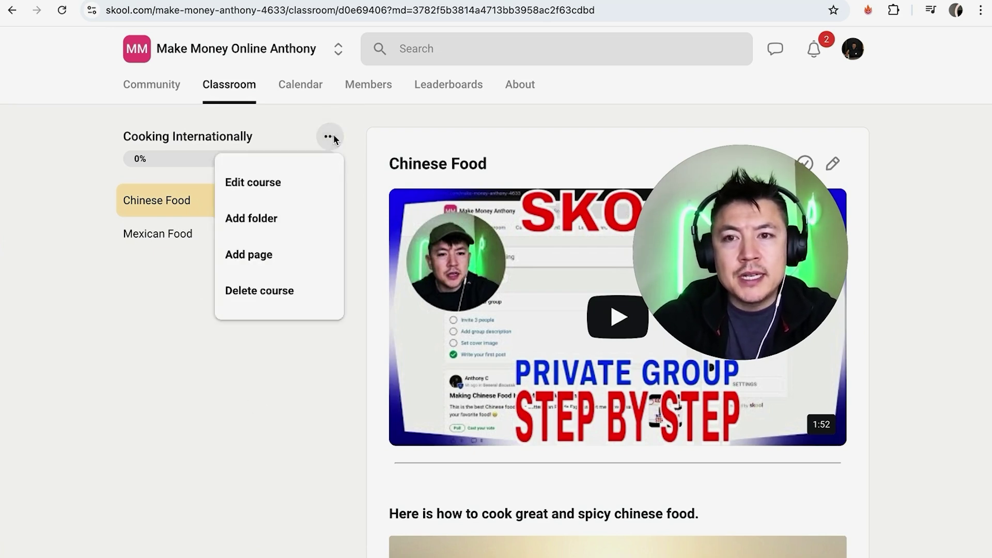
{"action": "left_click", "coordinate": [275, 222]}
{"action": "left_click", "coordinate": [397, 287]}
{"action": "type", "text": "SPIC"}
{"action": "key", "text": "BackSpace"}
{"action": "type", "text": "ICY FOOD"}
{"action": "left_click", "coordinate": [597, 357]}
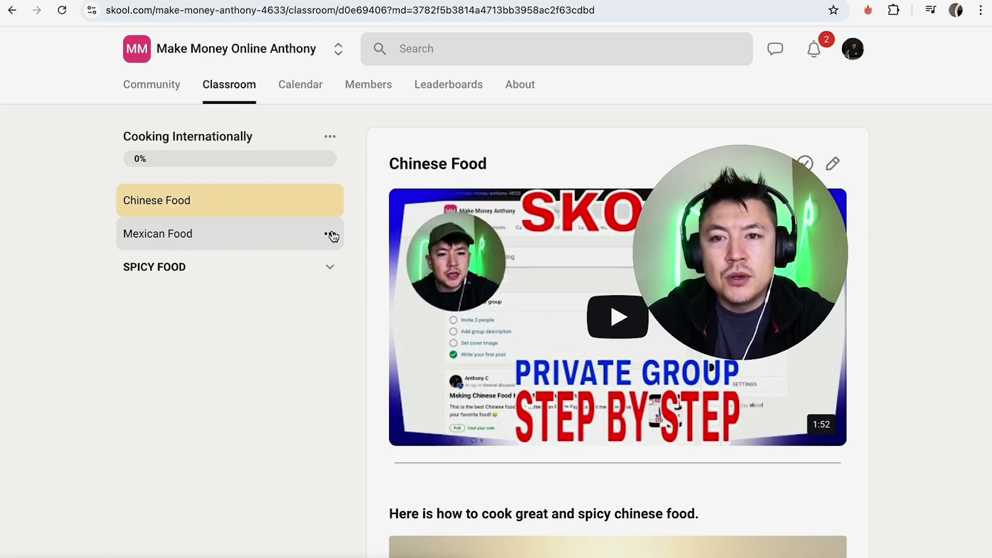
Step: Move the Mexican Food lesson into the SPICY FOOD folder
{"action": "left_click", "coordinate": [330, 234]}
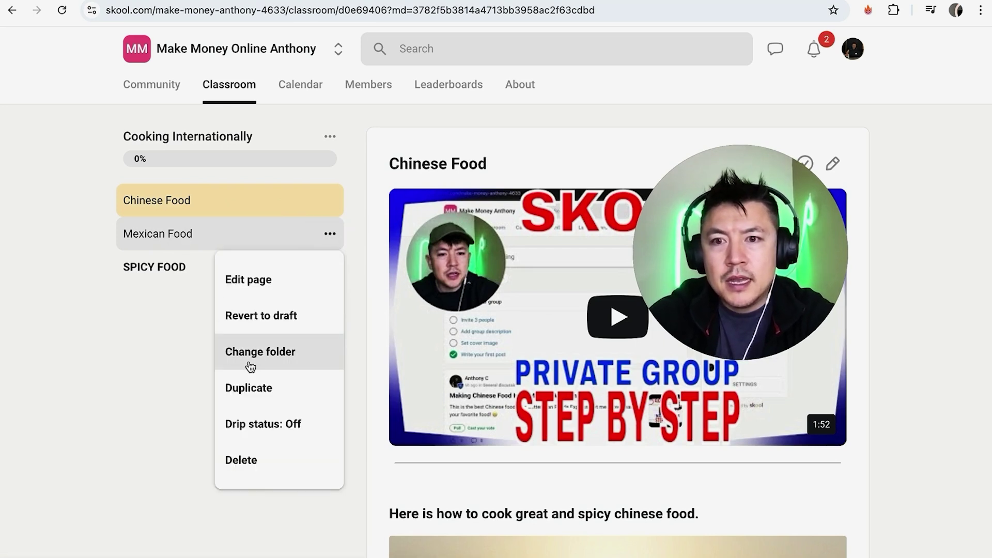
{"action": "left_click", "coordinate": [277, 359]}
{"action": "left_click", "coordinate": [599, 290]}
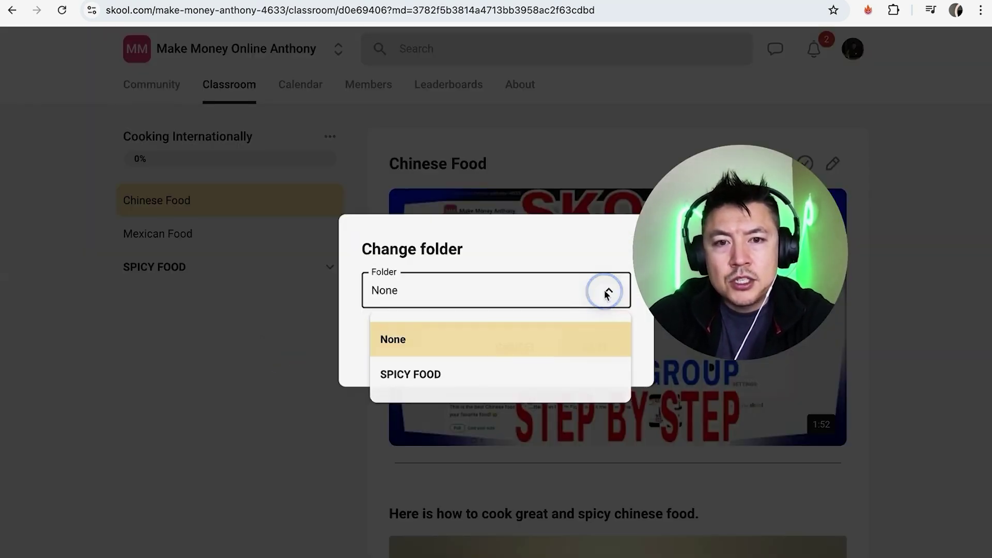
{"action": "left_click", "coordinate": [416, 378]}
{"action": "left_click", "coordinate": [611, 348]}
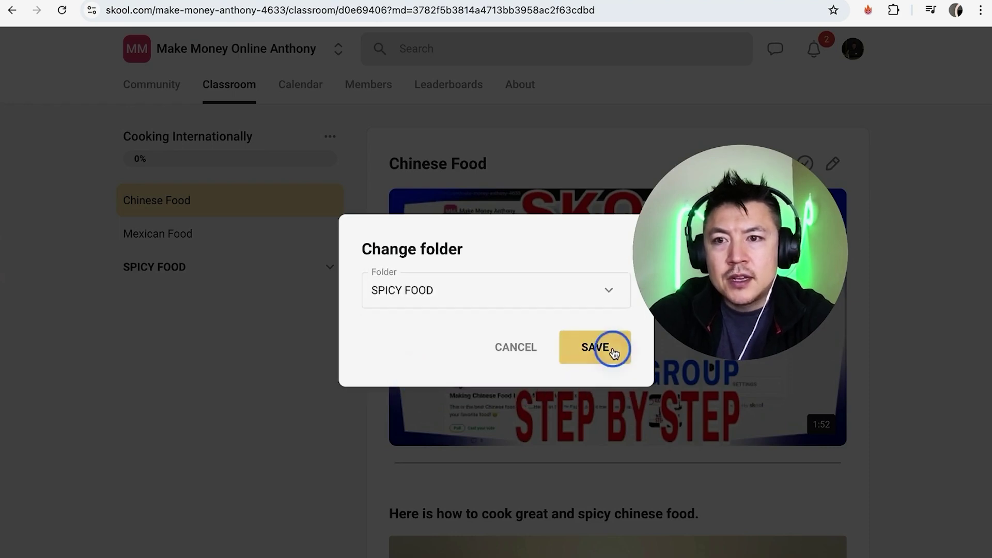
{"action": "left_click", "coordinate": [330, 234]}
{"action": "left_click", "coordinate": [292, 233]}
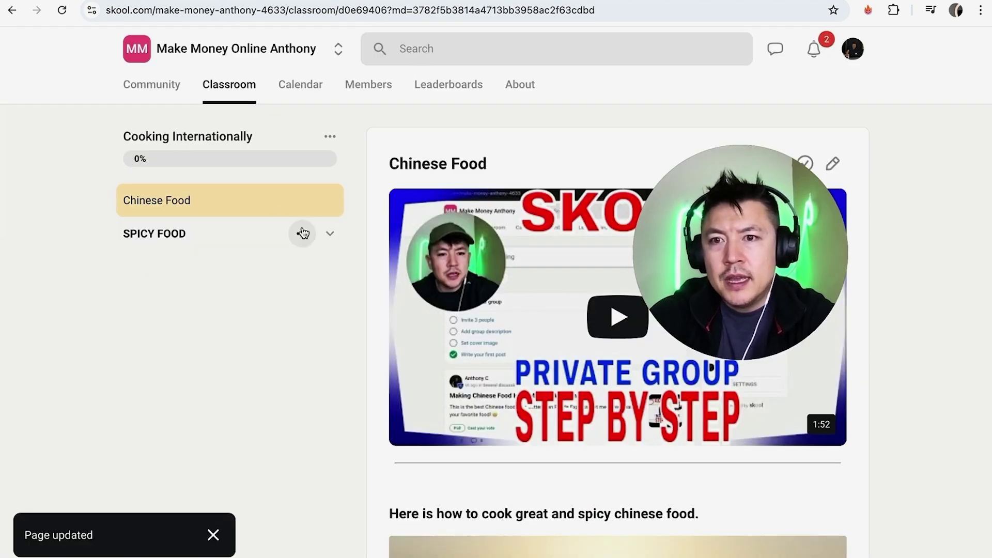
Step: Move the Chinese Food lesson into SPICY FOOD too, then expand the folder to show both lessons
{"action": "left_click", "coordinate": [331, 201]}
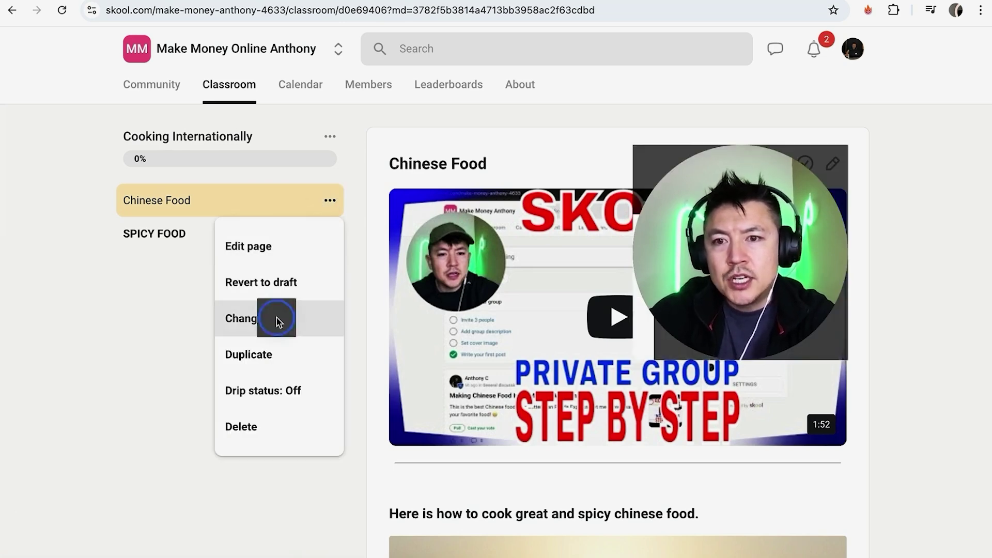
{"action": "left_click", "coordinate": [248, 320]}
{"action": "left_click", "coordinate": [465, 291]}
{"action": "left_click", "coordinate": [450, 381]}
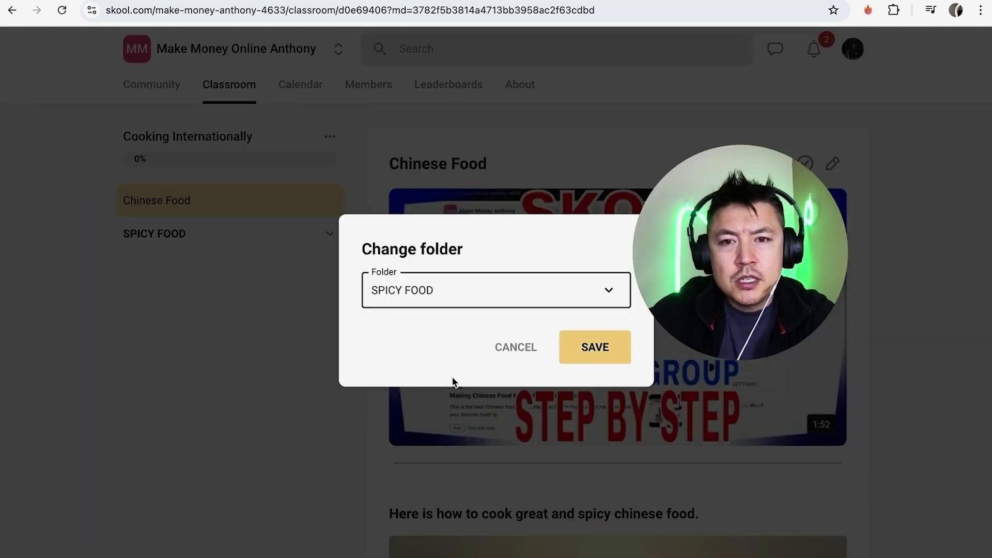
{"action": "left_click", "coordinate": [593, 347]}
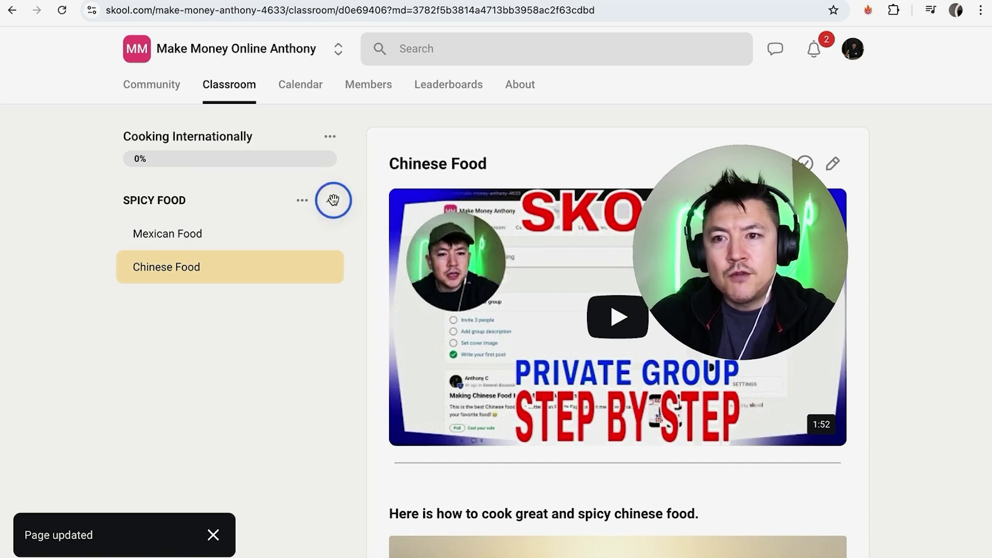
{"action": "left_click", "coordinate": [332, 197]}
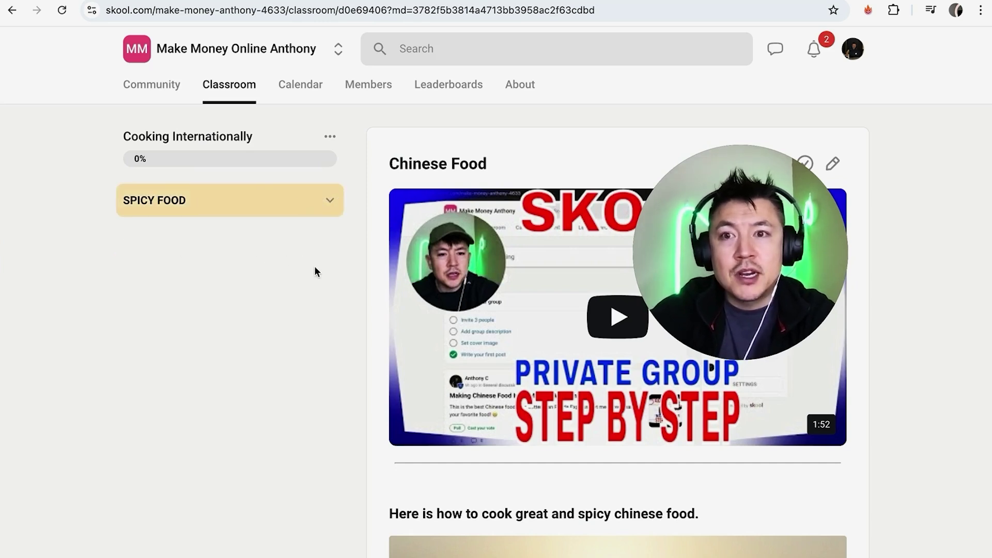
{"action": "left_click", "coordinate": [260, 211]}
Step: Mark the Mexican Food and Chinese Food lessons as done, then return to the Classroom overview
{"action": "left_click", "coordinate": [330, 234]}
{"action": "left_click", "coordinate": [330, 234]}
{"action": "left_click", "coordinate": [179, 239]}
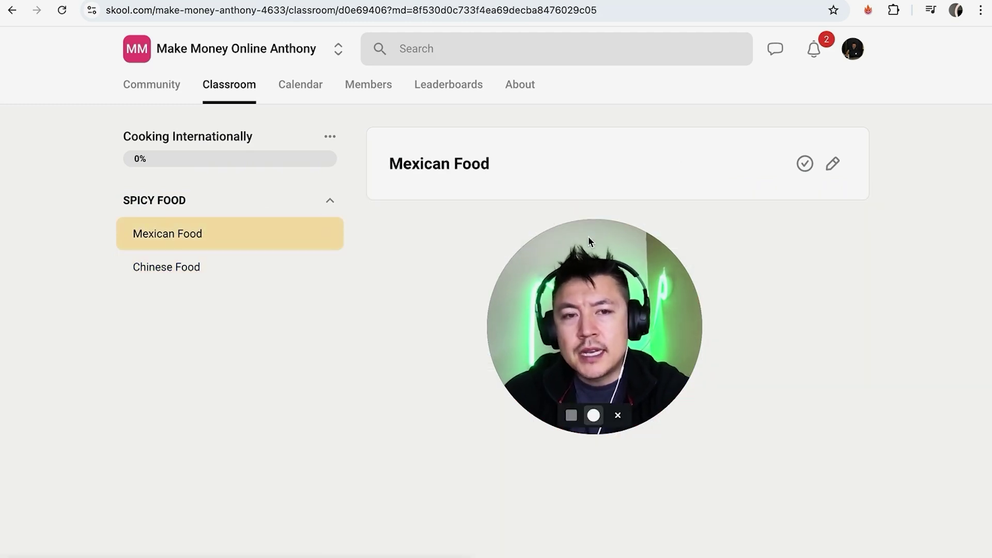
{"action": "left_click", "coordinate": [806, 164]}
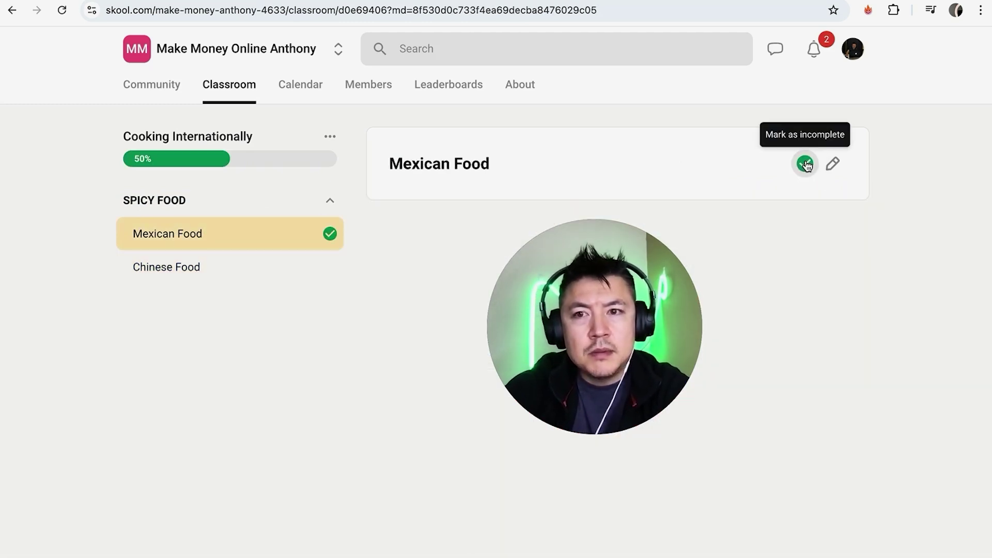
{"action": "left_click", "coordinate": [250, 277]}
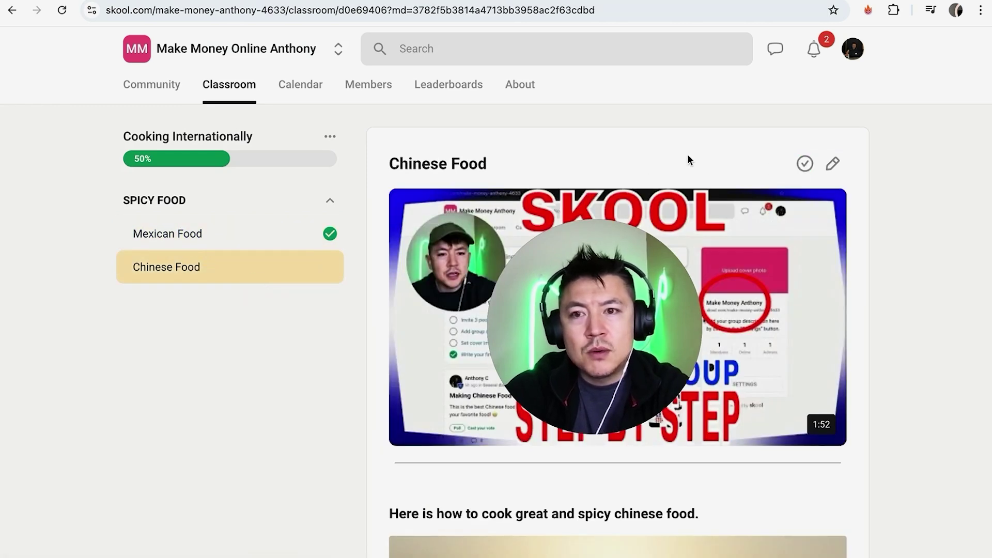
{"action": "left_click", "coordinate": [806, 164]}
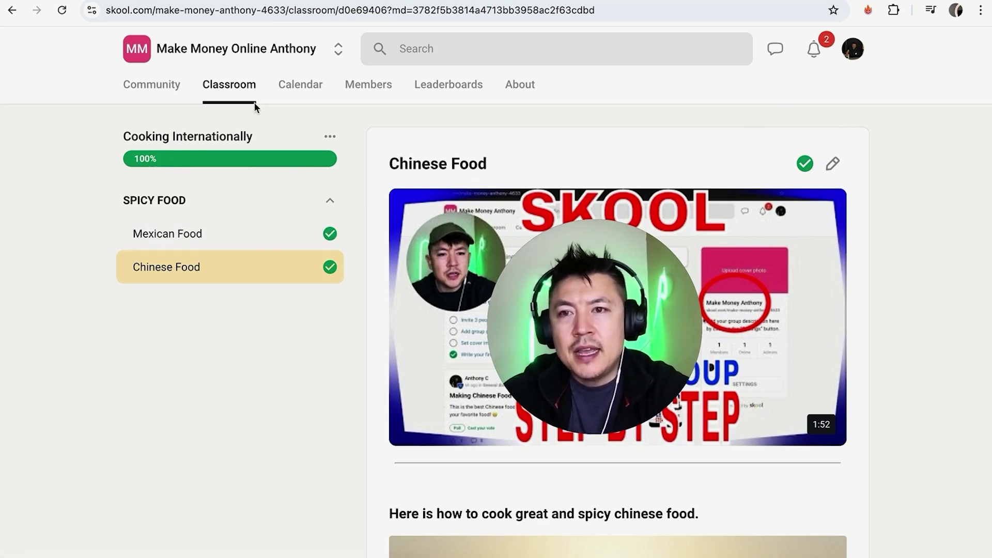
{"action": "left_click", "coordinate": [229, 85]}
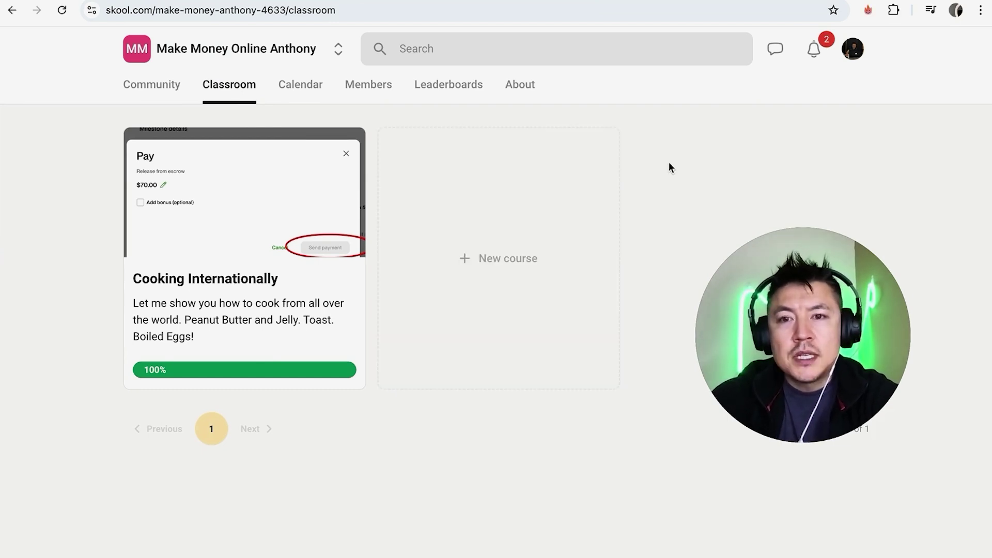
Step: Edit the course and rename it to 'COOKING INTERNATIONALLY FAST'
{"action": "mouse_move", "coordinate": [286, 317]}
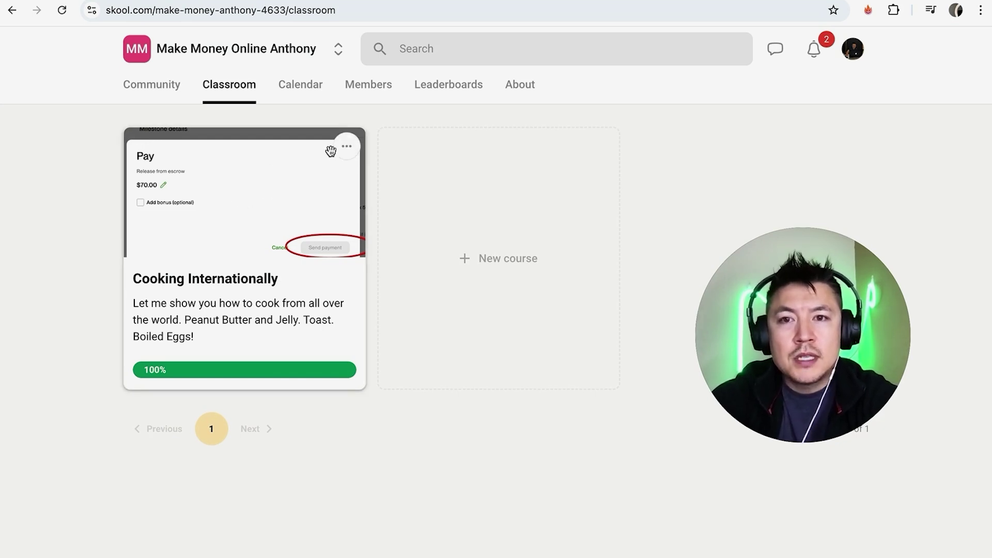
{"action": "left_click", "coordinate": [347, 147]}
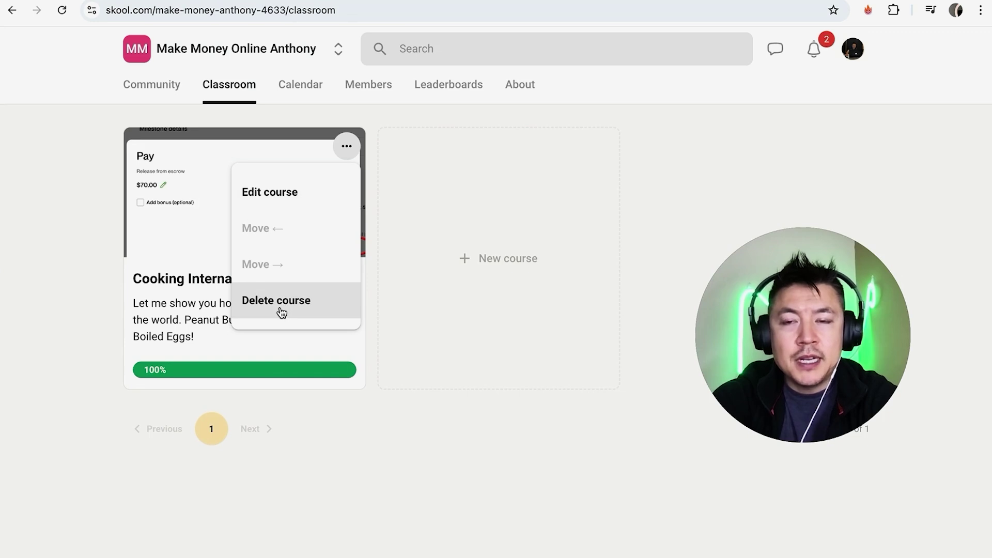
{"action": "left_click", "coordinate": [286, 194]}
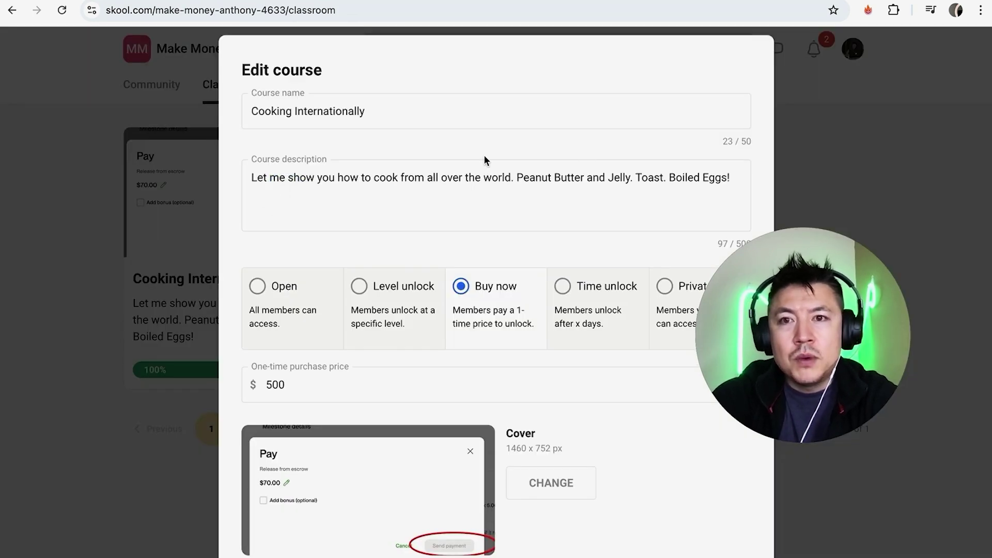
{"action": "double_click", "coordinate": [335, 111]}
{"action": "key", "text": "BackSpace"}
{"action": "key", "text": "BackSpace"}
{"action": "key", "text": "BackSpace"}
{"action": "key", "text": "BackSpace"}
{"action": "key", "text": "BackSpace"}
{"action": "type", "text": "OOKING INTERNA"}
{"action": "type", "text": "TINOA"}
{"action": "key", "text": "BackSpace"}
{"action": "key", "text": "BackSpace"}
{"action": "key", "text": "BackSpace"}
{"action": "type", "text": "ONALLY FAST"}
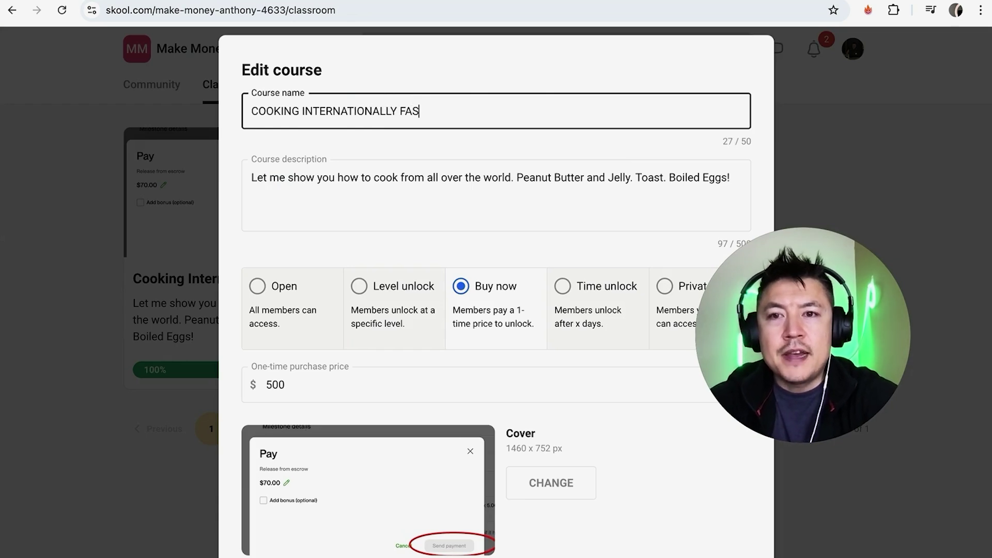
{"action": "left_click", "coordinate": [450, 242]}
Step: Lower the one-time price from $500 to $300 and save the course changes
{"action": "scroll", "coordinate": [453, 273], "scroll_direction": "down", "scroll_amount": 1}
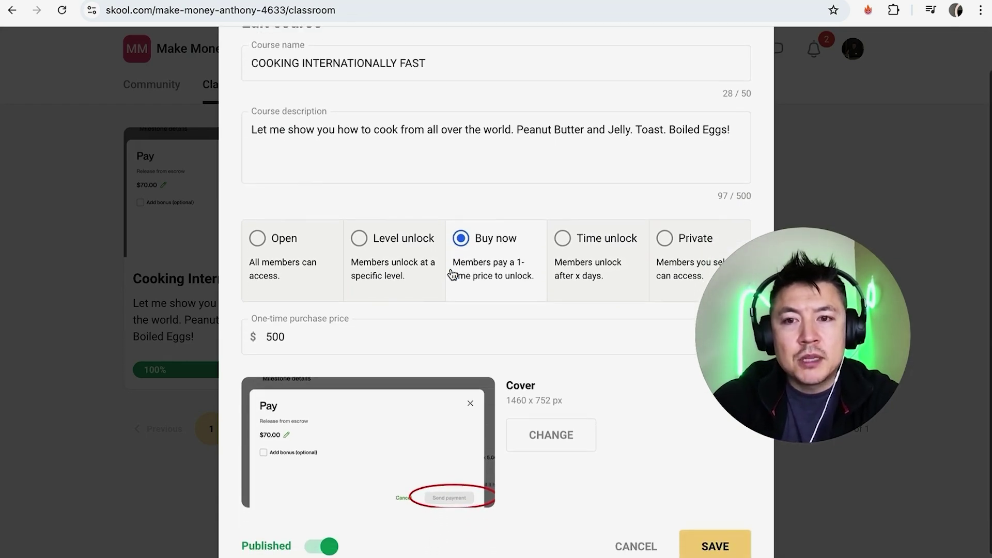
{"action": "double_click", "coordinate": [289, 336]}
{"action": "key", "text": "shift"}
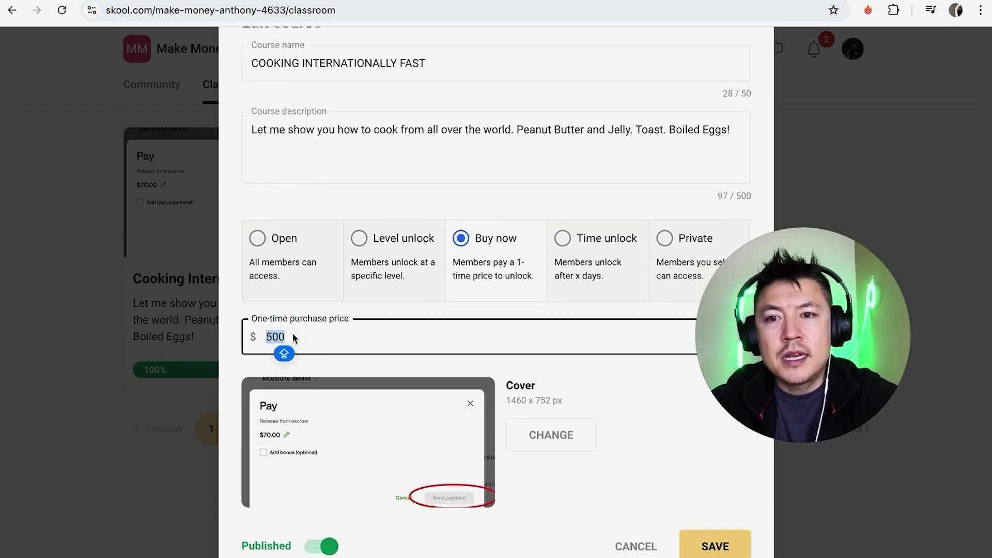
{"action": "type", "text": "300"}
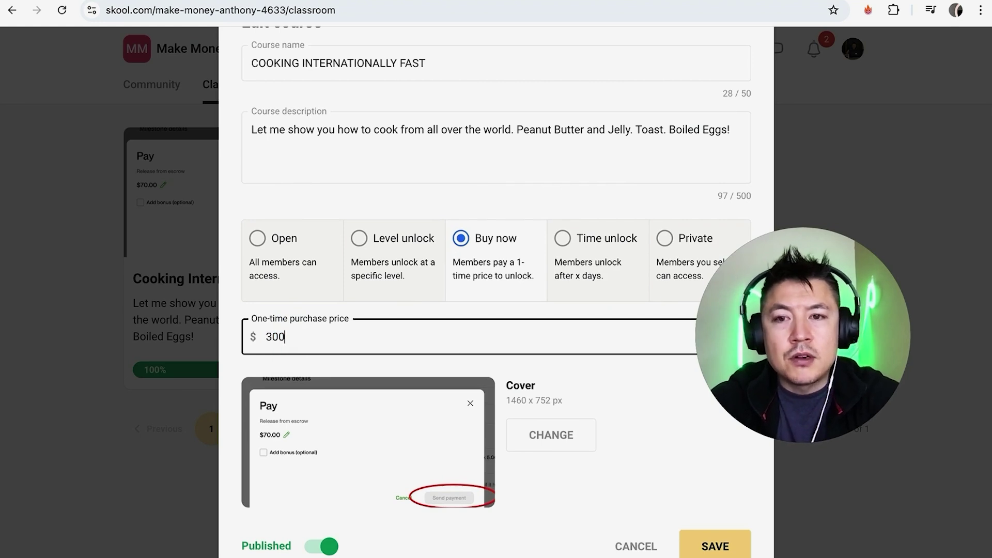
{"action": "scroll", "coordinate": [310, 362], "scroll_direction": "down", "scroll_amount": 1}
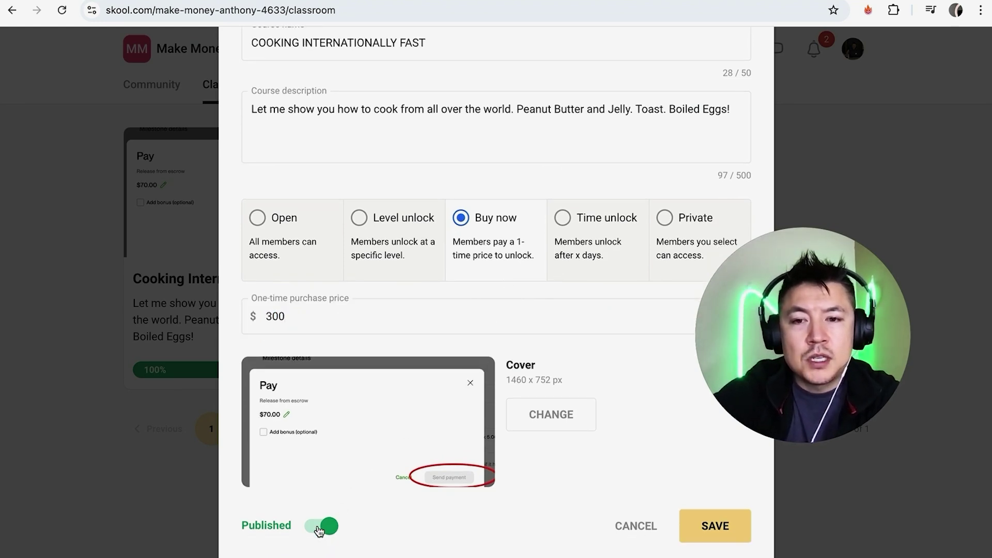
{"action": "left_click", "coordinate": [692, 525]}
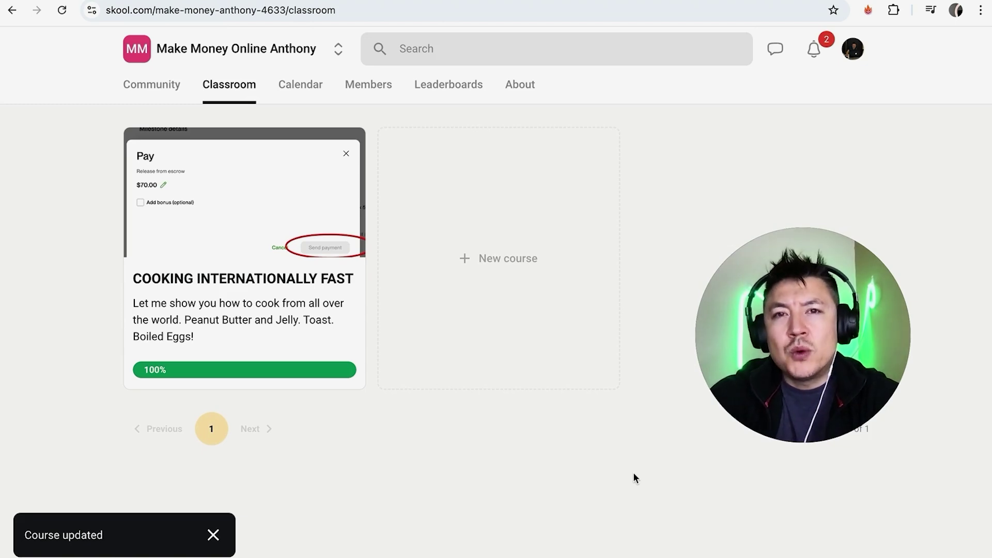